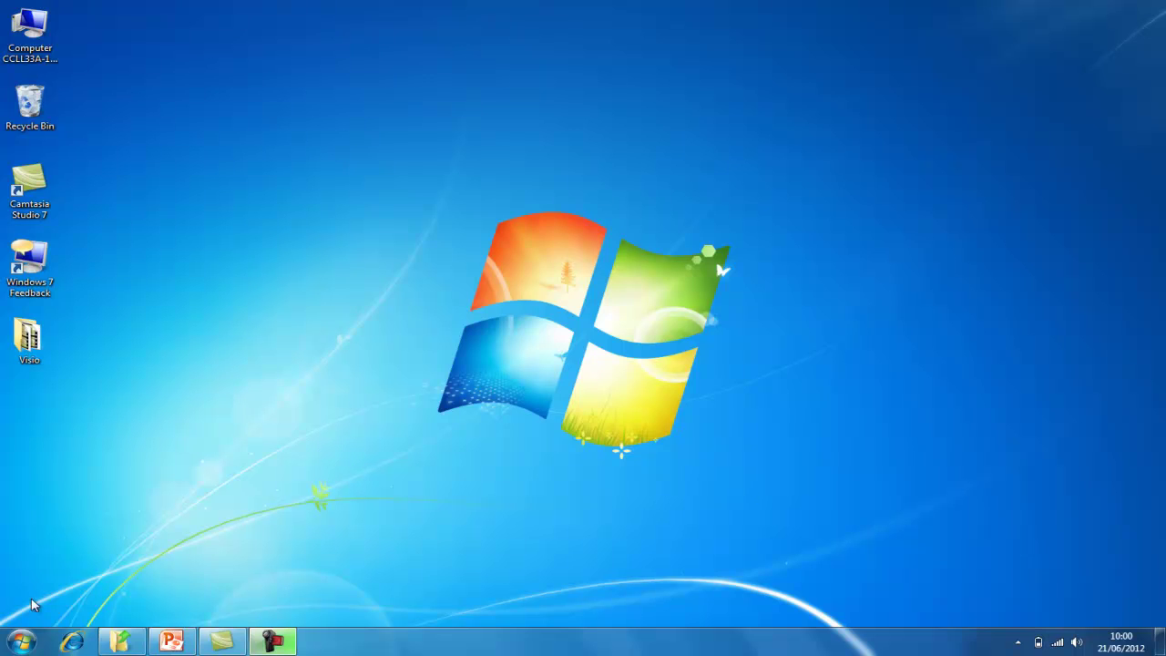
Open Microsoft Visio 2010 and create a new drawing from the Basic Flowchart template in the Flowchart category
{"action": "left_click", "coordinate": [25, 644]}
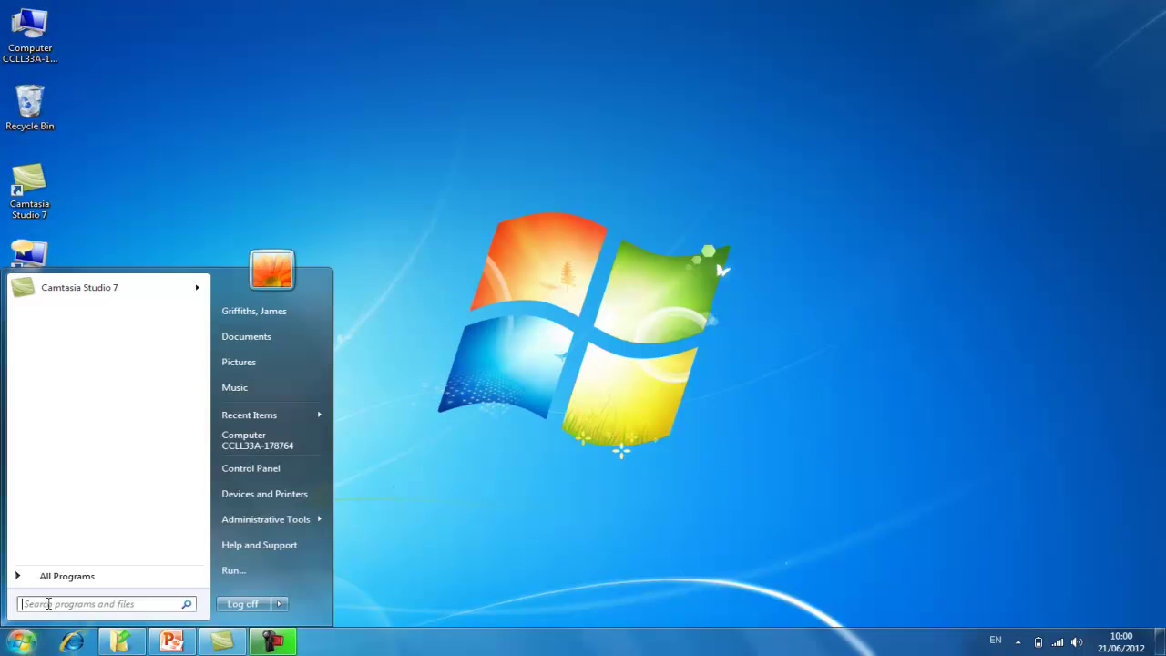
{"action": "type", "text": "visio"}
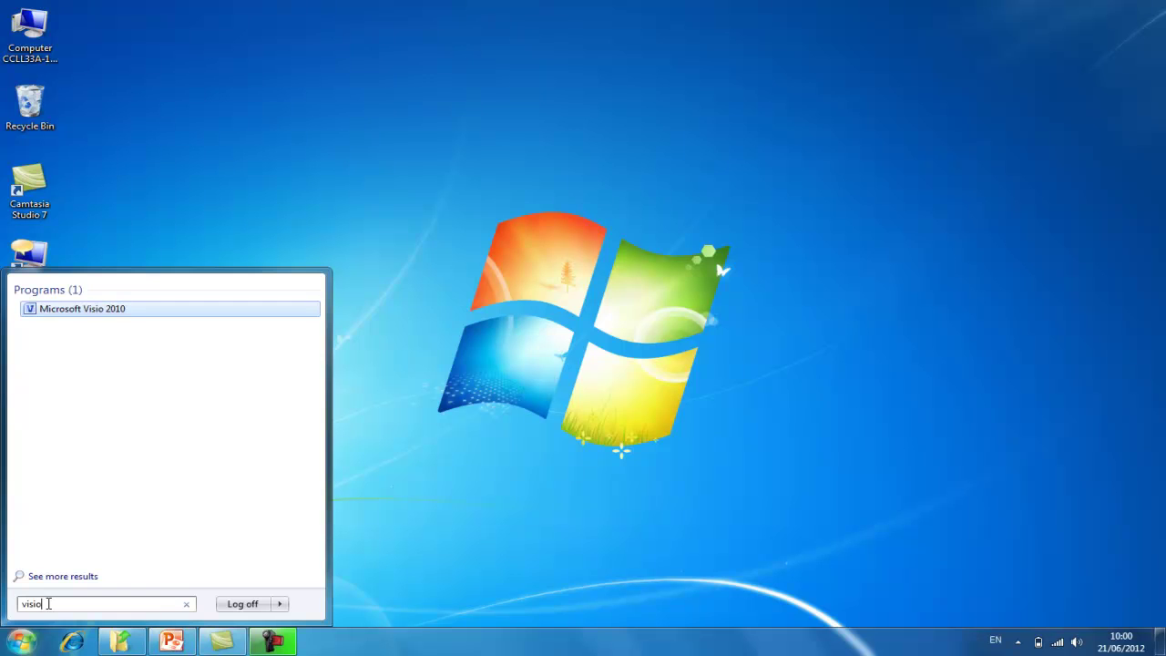
{"action": "key", "text": "Return"}
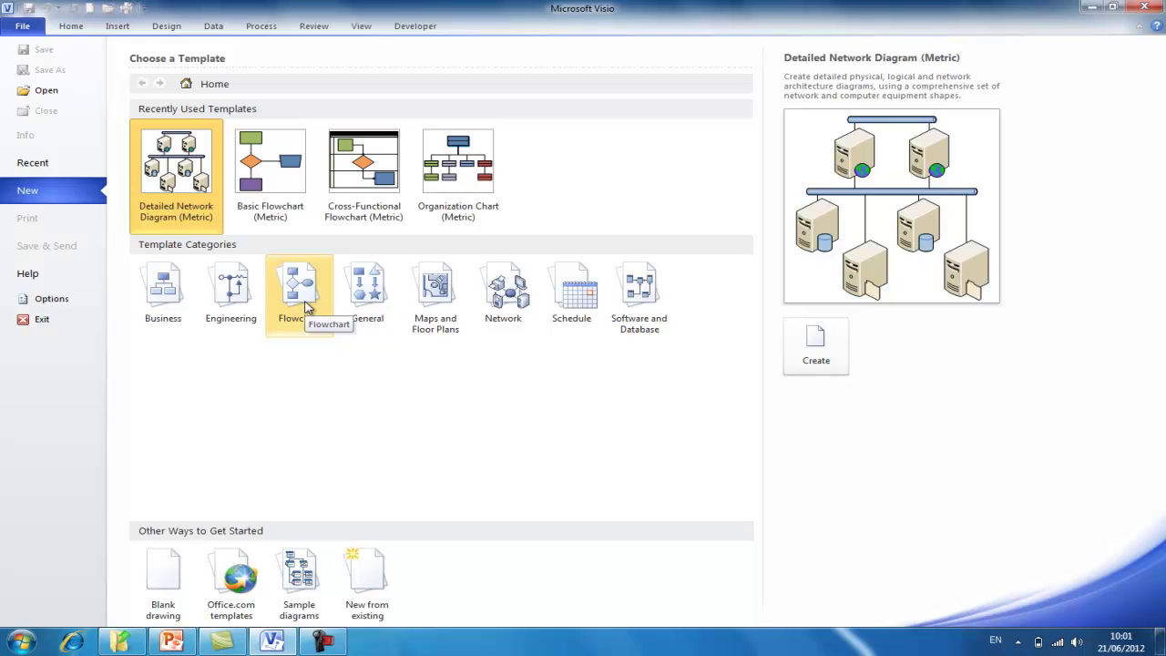
{"action": "left_click", "coordinate": [306, 307]}
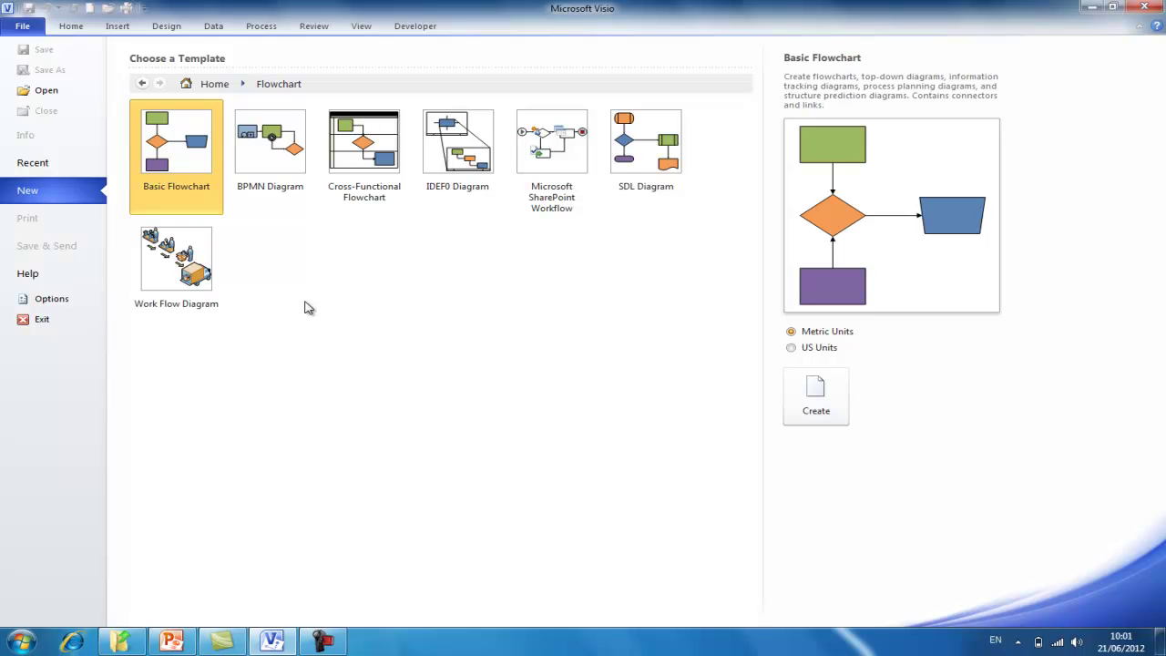
{"action": "double_click", "coordinate": [188, 155]}
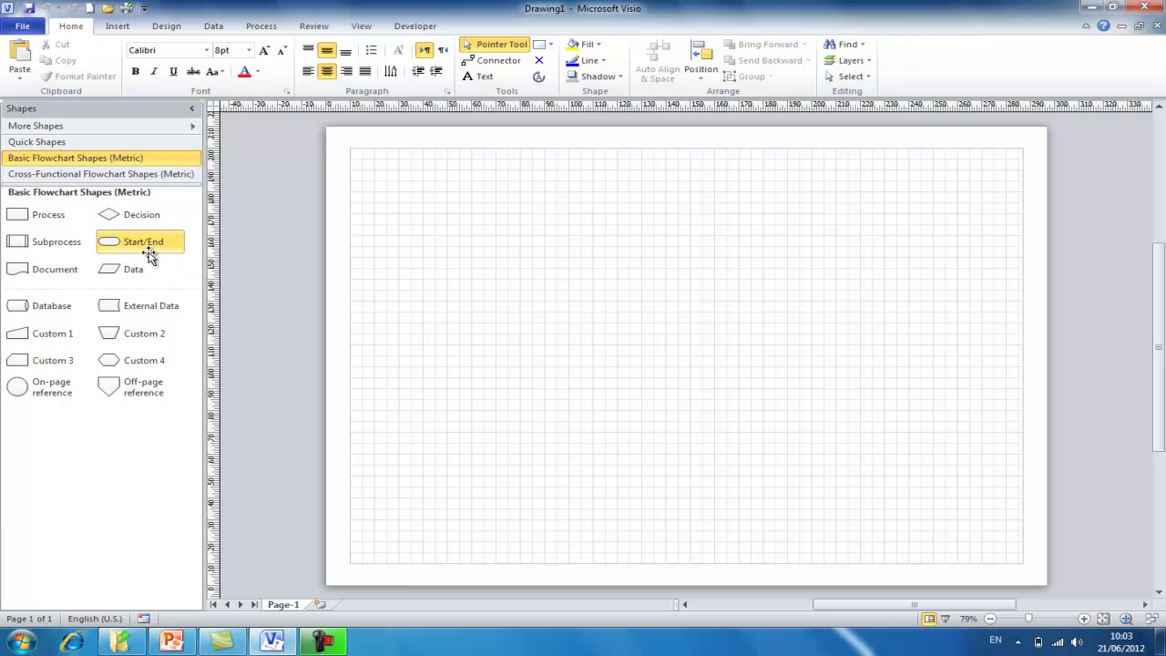
Place a Start/End shape near the upper middle of the page and label it "Boiling a kettle"
{"action": "left_click_drag", "start_coordinate": [149, 253], "coordinate": [655, 232]}
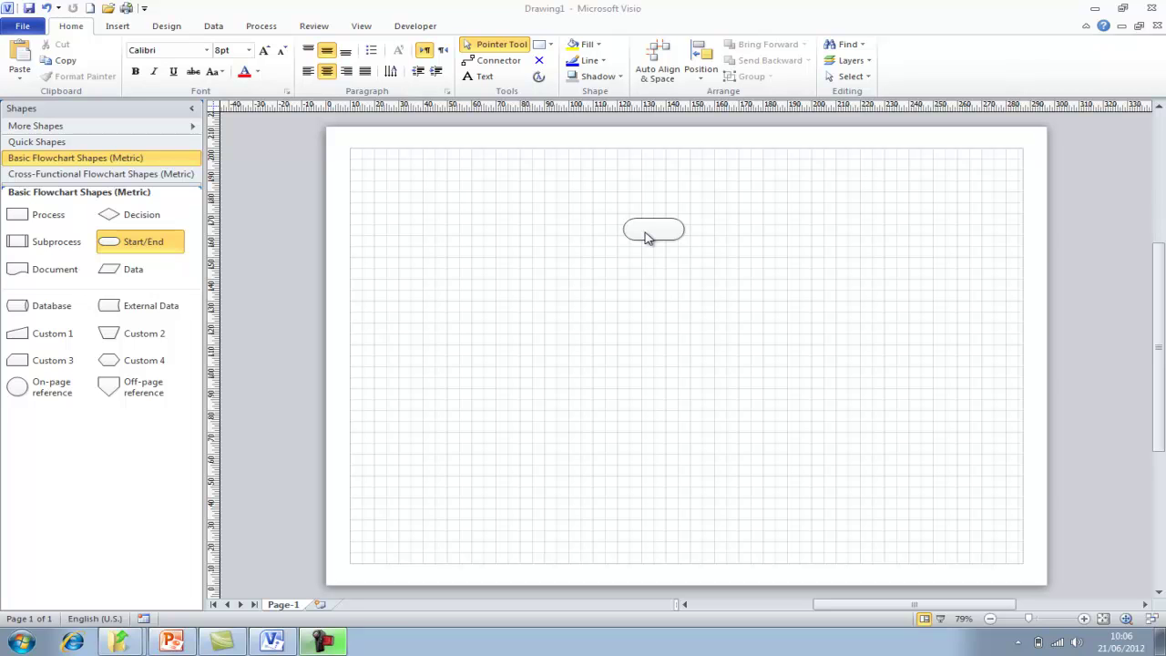
{"action": "left_click_drag", "start_coordinate": [645, 237], "coordinate": [645, 235]}
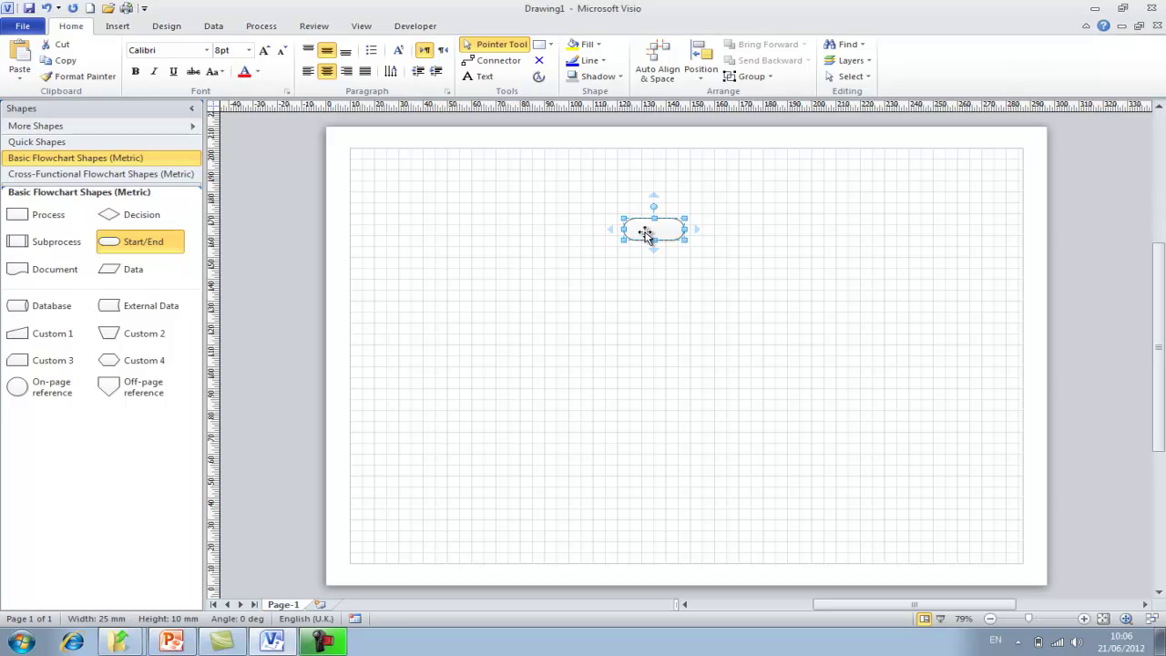
{"action": "double_click", "coordinate": [645, 235]}
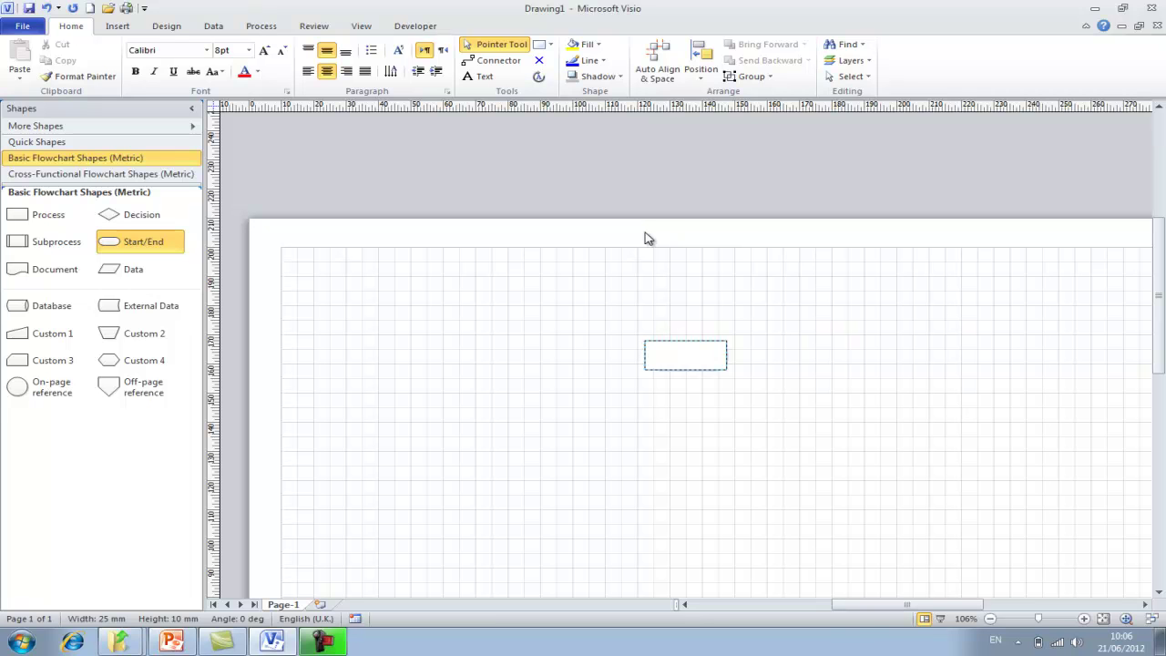
{"action": "type", "text": "Boiling a kettle"}
{"action": "key", "text": "ctrl+a"}
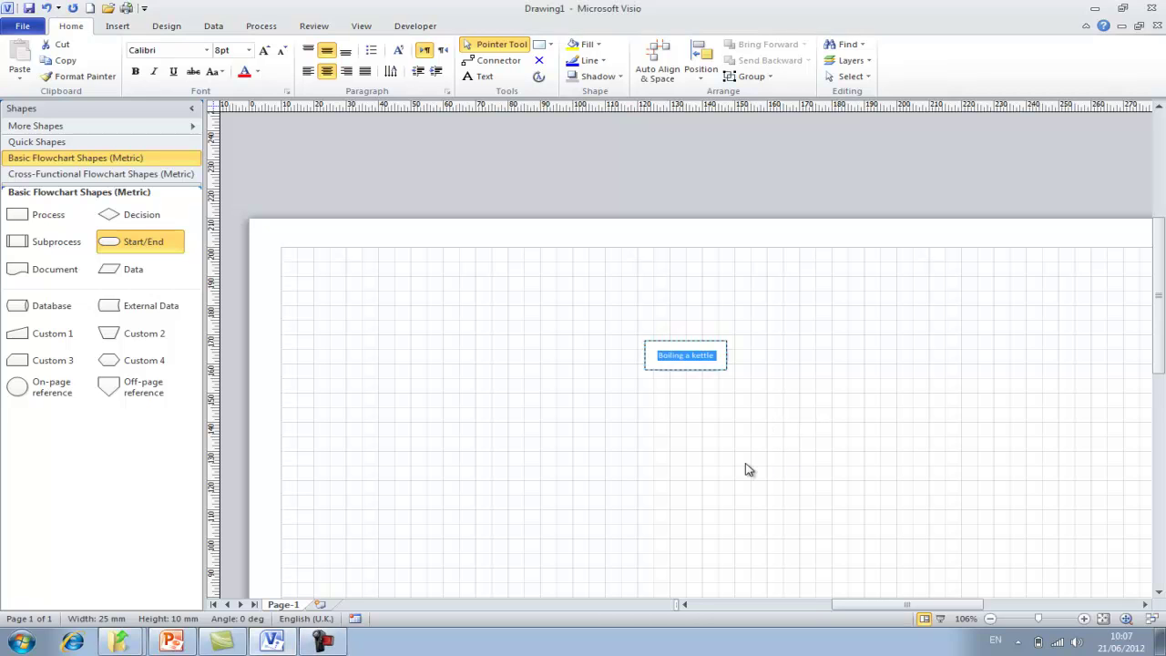
{"action": "left_click", "coordinate": [797, 398]}
{"action": "key", "text": "ctrl+shift+w"}
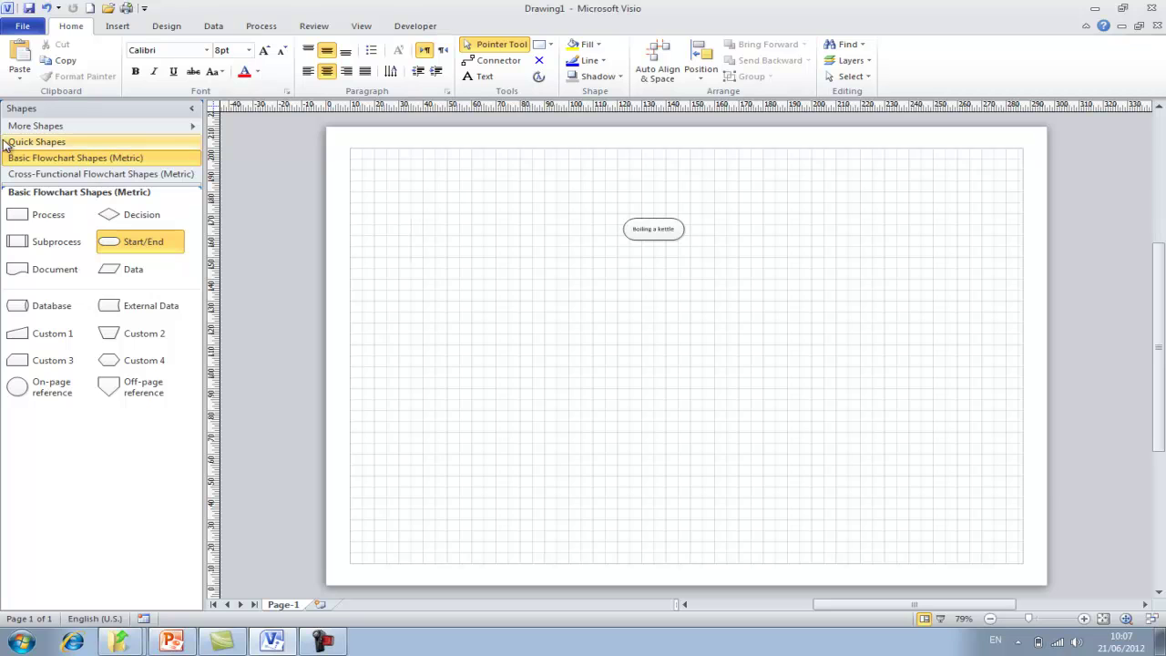
Add a Process shape labelled "Fill kettle with water" directly below the start shape and connect the start shape to it
{"action": "left_click_drag", "start_coordinate": [28, 216], "coordinate": [654, 285]}
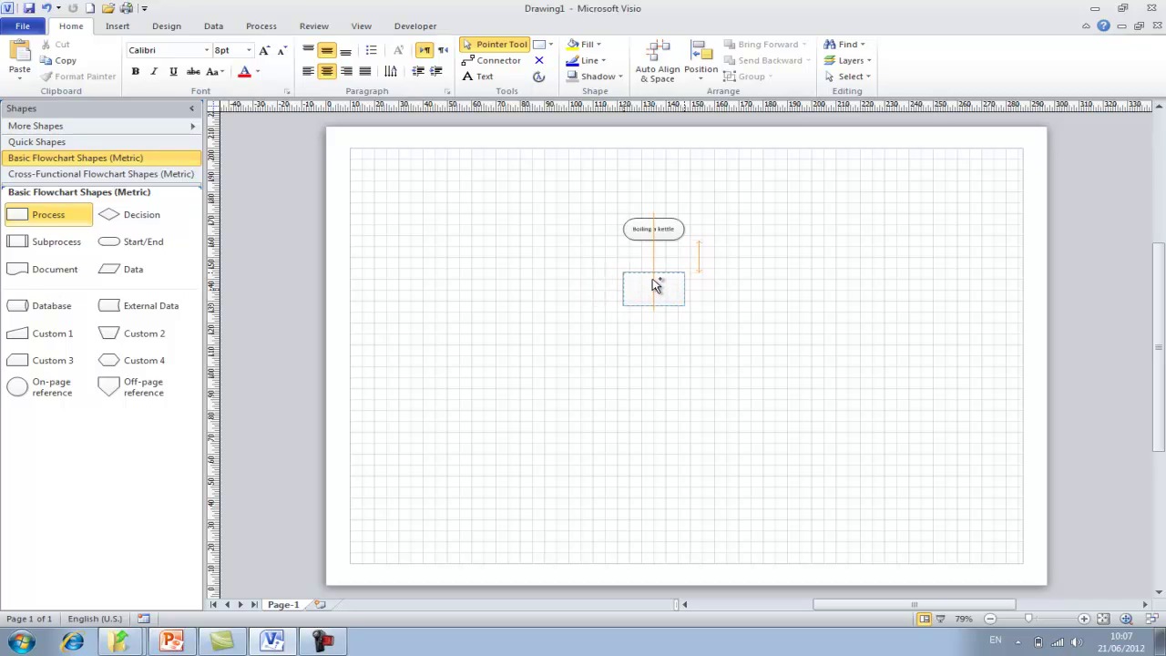
{"action": "left_click_drag", "start_coordinate": [655, 285], "coordinate": [654, 285]}
{"action": "left_click_drag", "start_coordinate": [655, 285], "coordinate": [650, 287]}
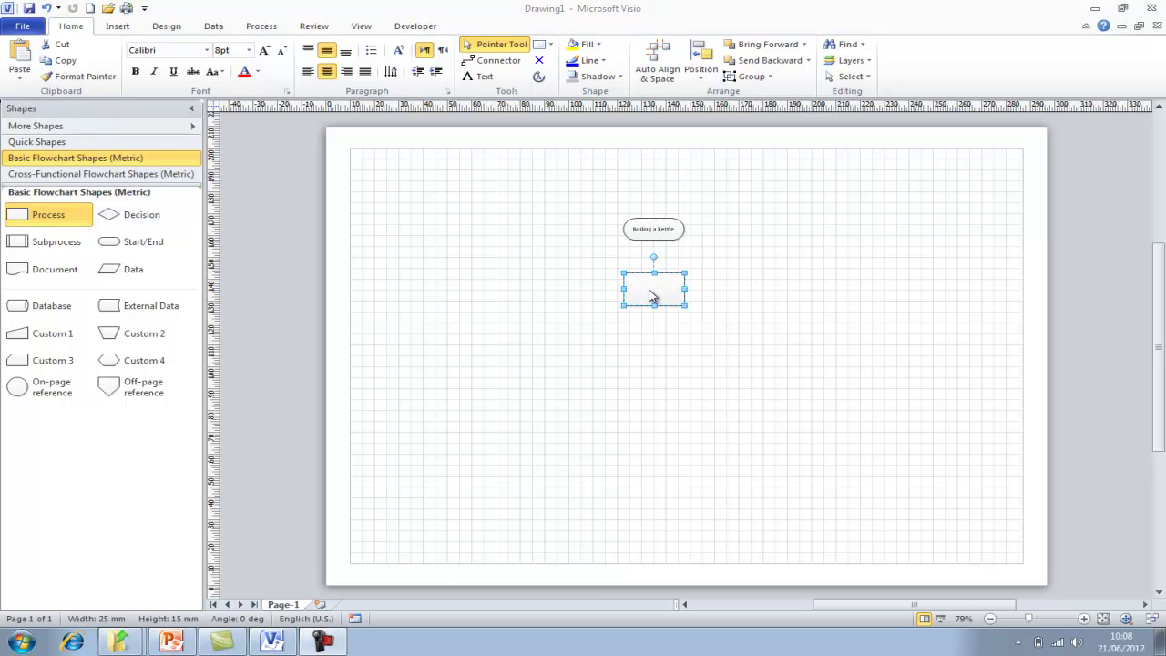
{"action": "double_click", "coordinate": [650, 287]}
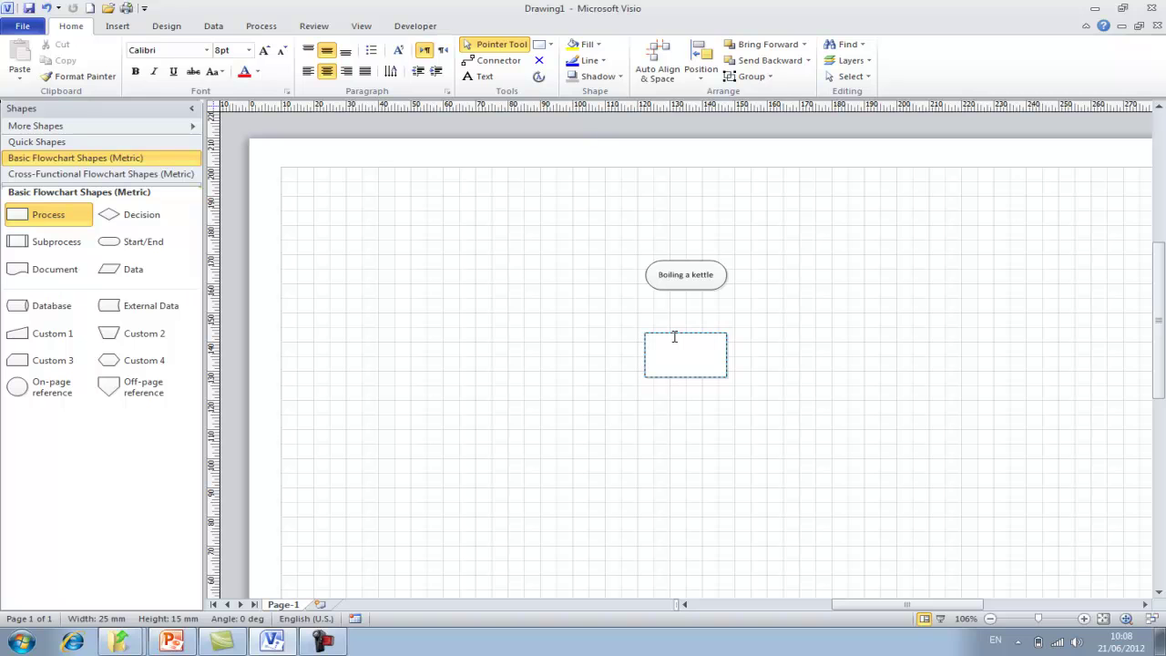
{"action": "type", "text": "Fill kettle with water"}
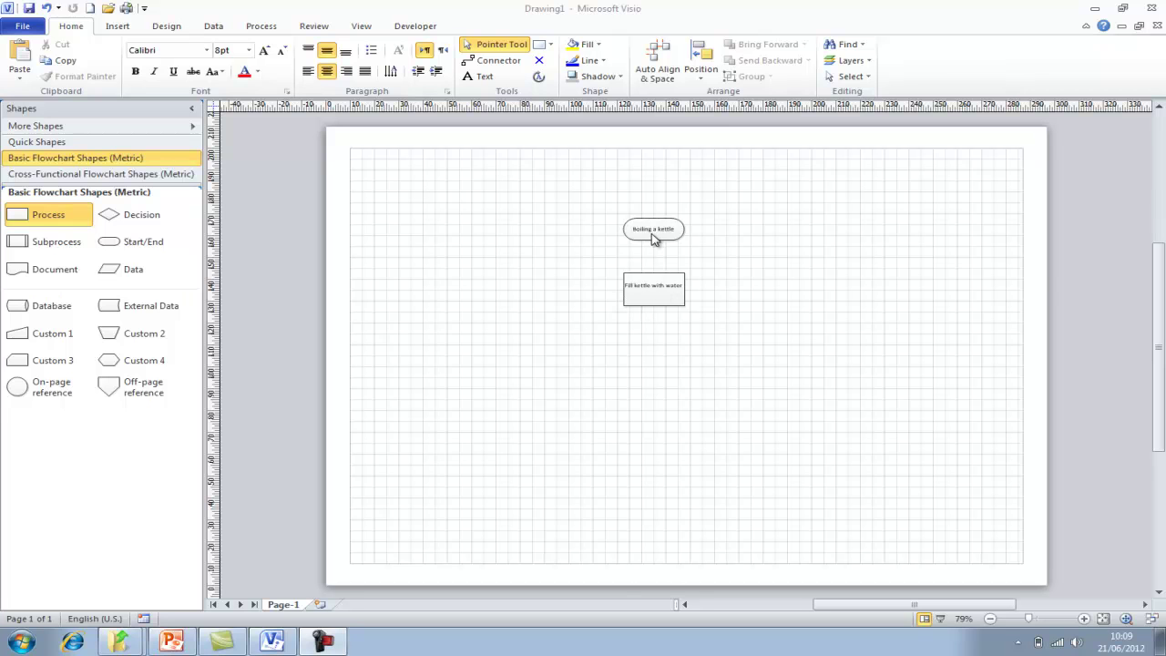
{"action": "mouse_move", "coordinate": [652, 236]}
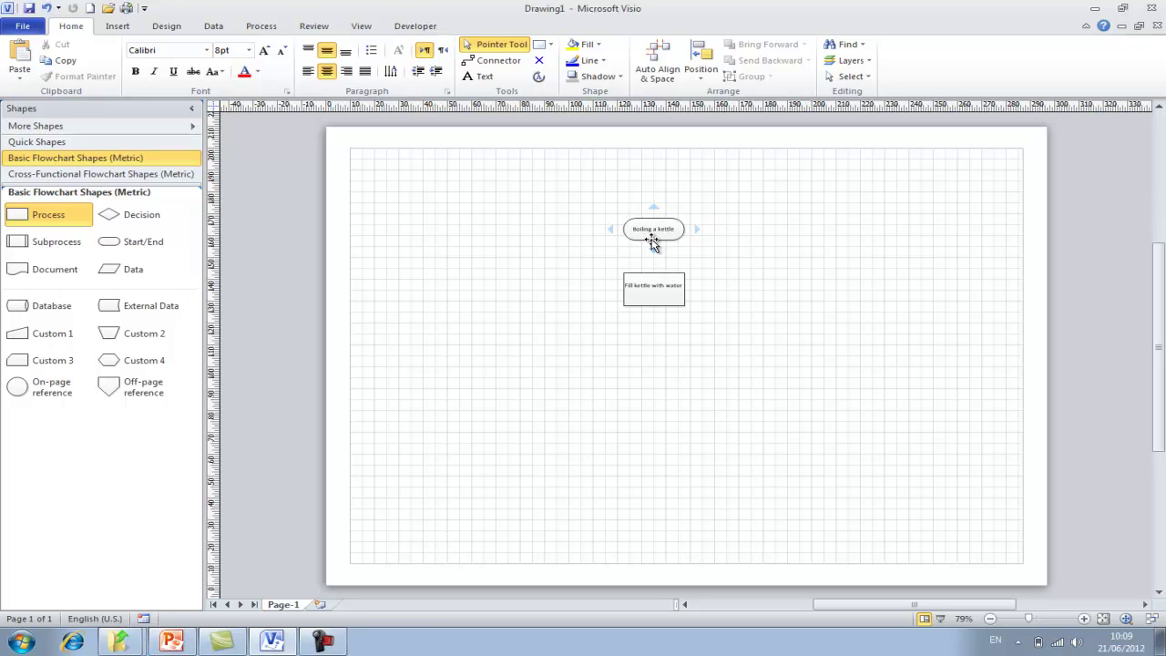
{"action": "left_click", "coordinate": [654, 252]}
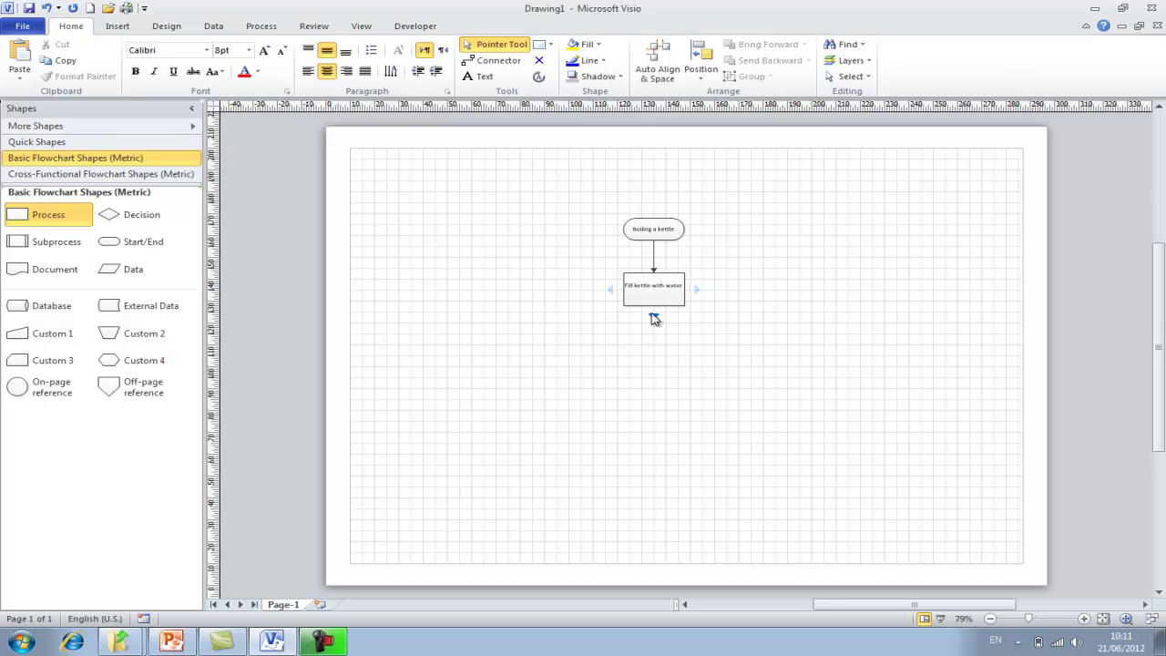
Add a connected Process shape below "Fill kettle with water" and label it "Boil kettle"
{"action": "mouse_move", "coordinate": [654, 317]}
{"action": "left_click", "coordinate": [658, 319]}
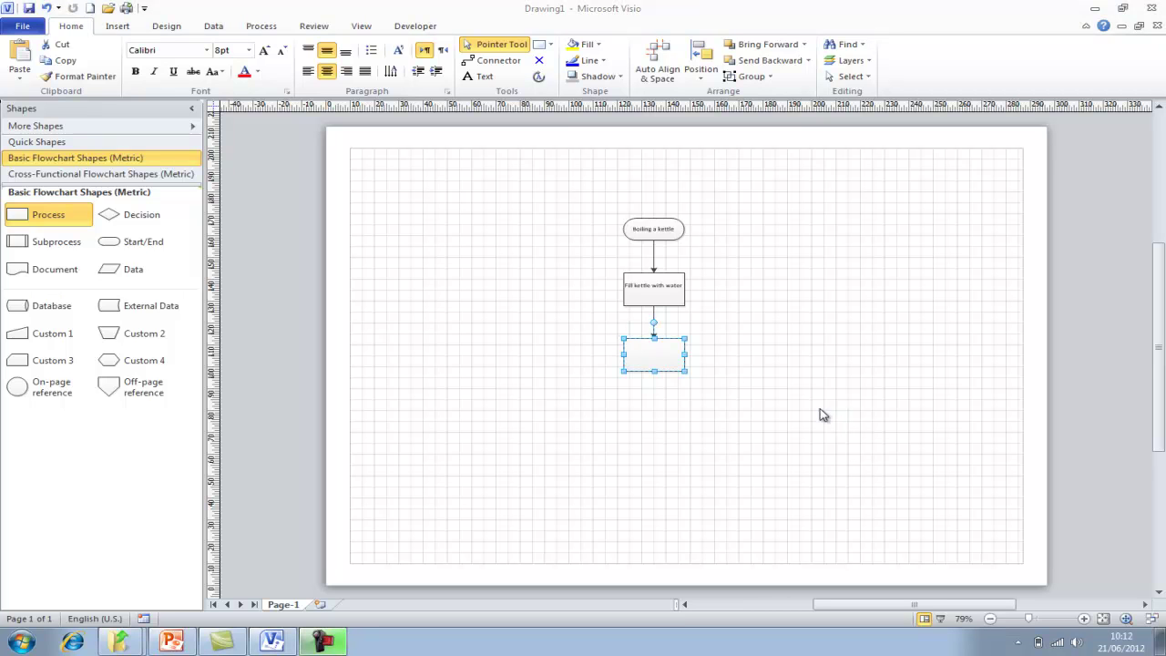
{"action": "double_click", "coordinate": [650, 364]}
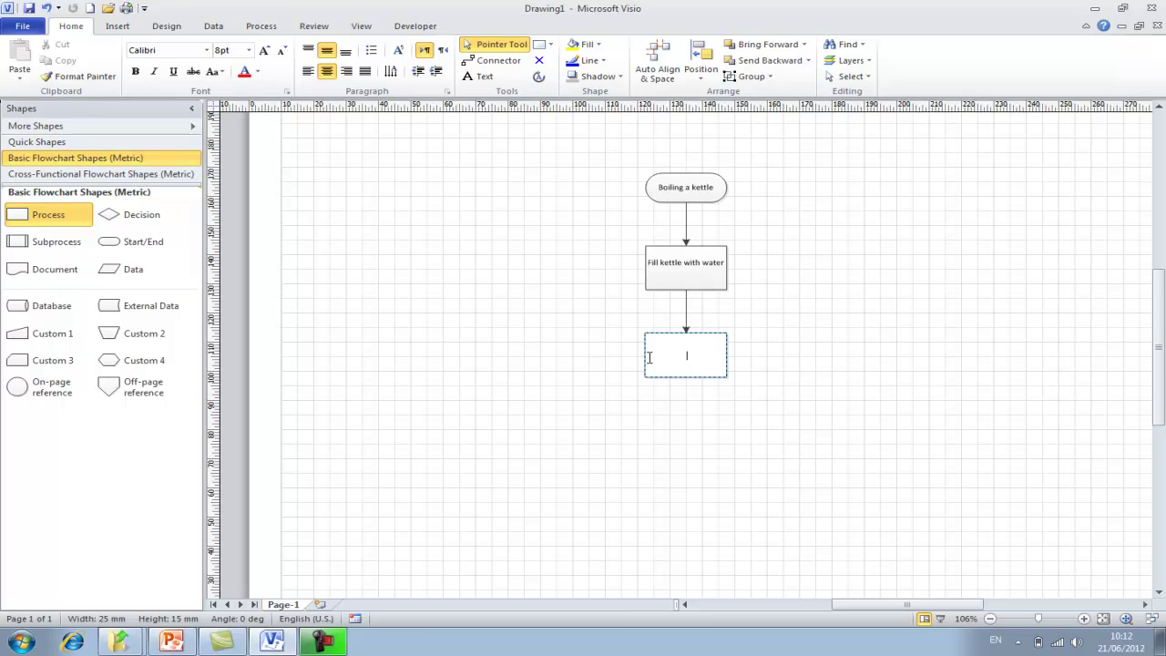
{"action": "type", "text": "Boil kettle"}
{"action": "left_click", "coordinate": [750, 328]}
{"action": "key", "text": "ctrl+shift+w"}
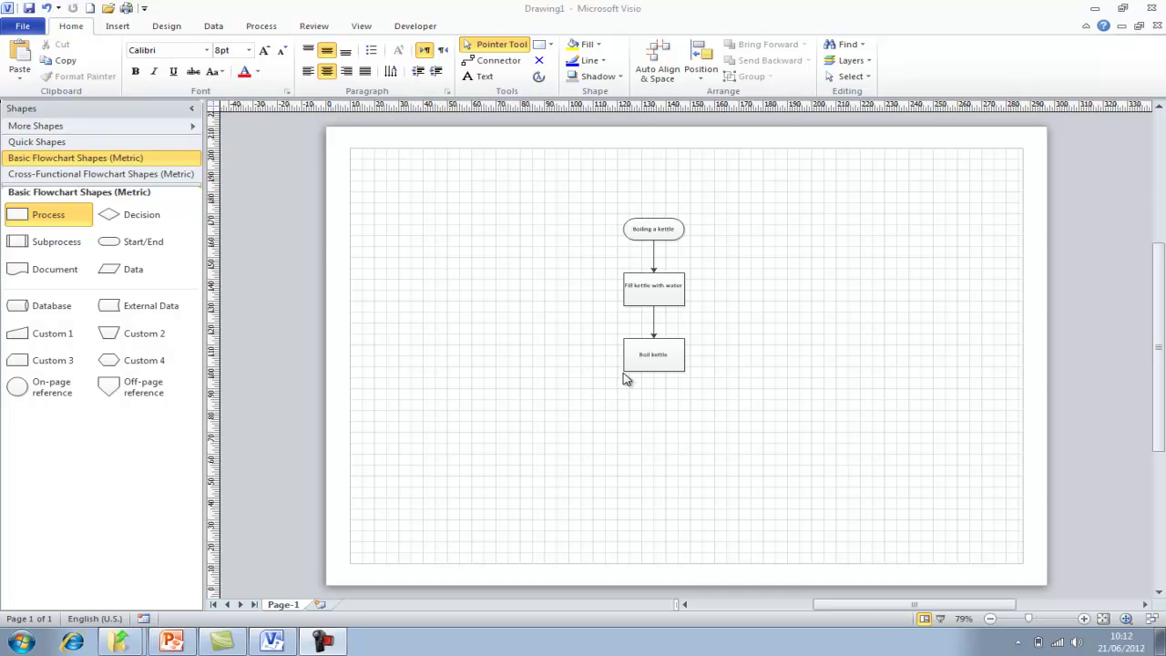
Place a Decision shape directly below "Boil kettle" and label it "Is kettle boiled"
{"action": "left_click", "coordinate": [113, 218]}
{"action": "left_click_drag", "start_coordinate": [113, 218], "coordinate": [656, 410]}
{"action": "double_click", "coordinate": [656, 410]}
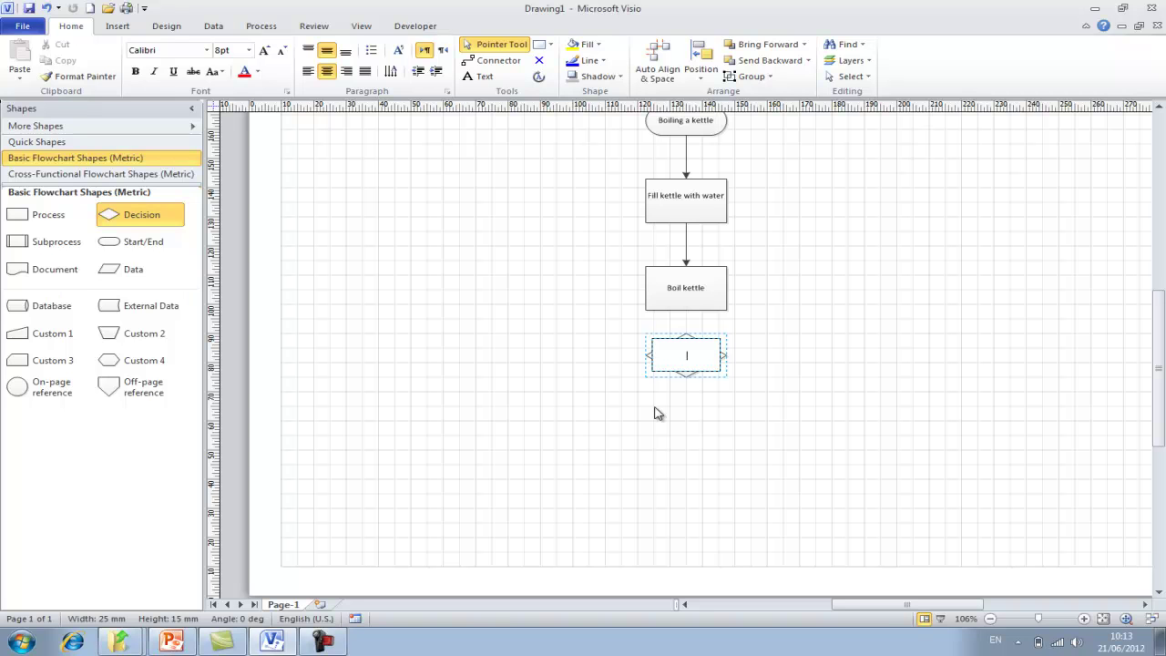
{"action": "type", "text": "Is kettle boiled"}
{"action": "left_click", "coordinate": [861, 484]}
{"action": "key", "text": "ctrl+shift+w"}
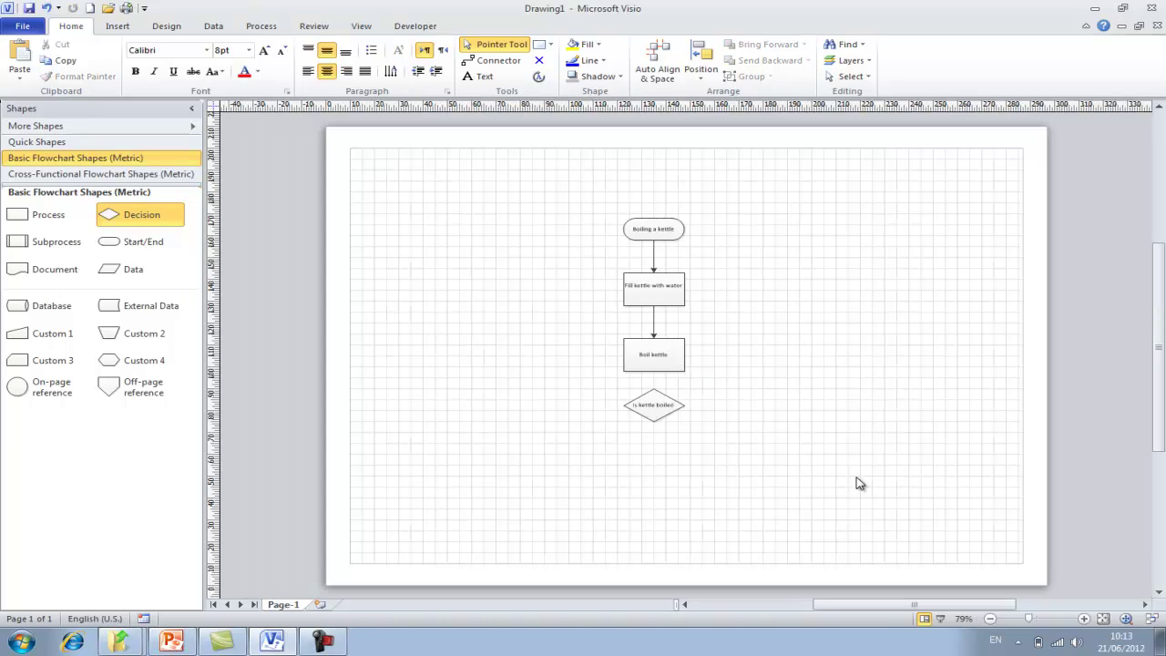
Add a connected Process shape on each side of the decision and connect "Boil kettle" to the decision
{"action": "mouse_move", "coordinate": [658, 410]}
{"action": "mouse_move", "coordinate": [697, 410]}
{"action": "left_click", "coordinate": [714, 384]}
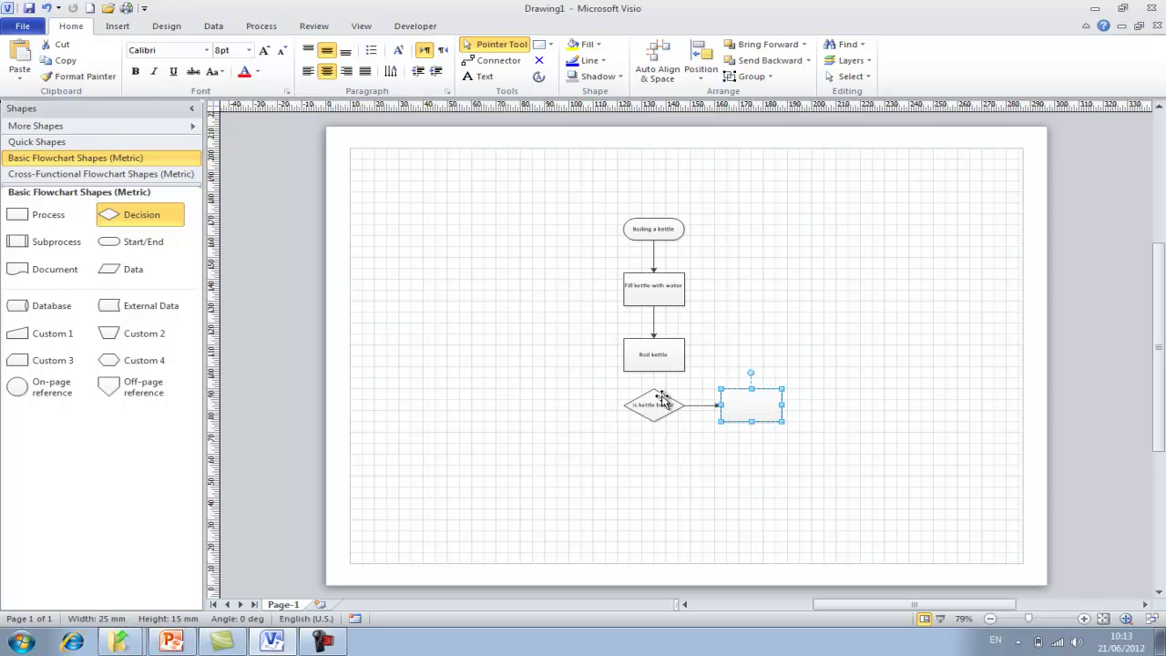
{"action": "mouse_move", "coordinate": [604, 409]}
{"action": "left_click", "coordinate": [592, 386]}
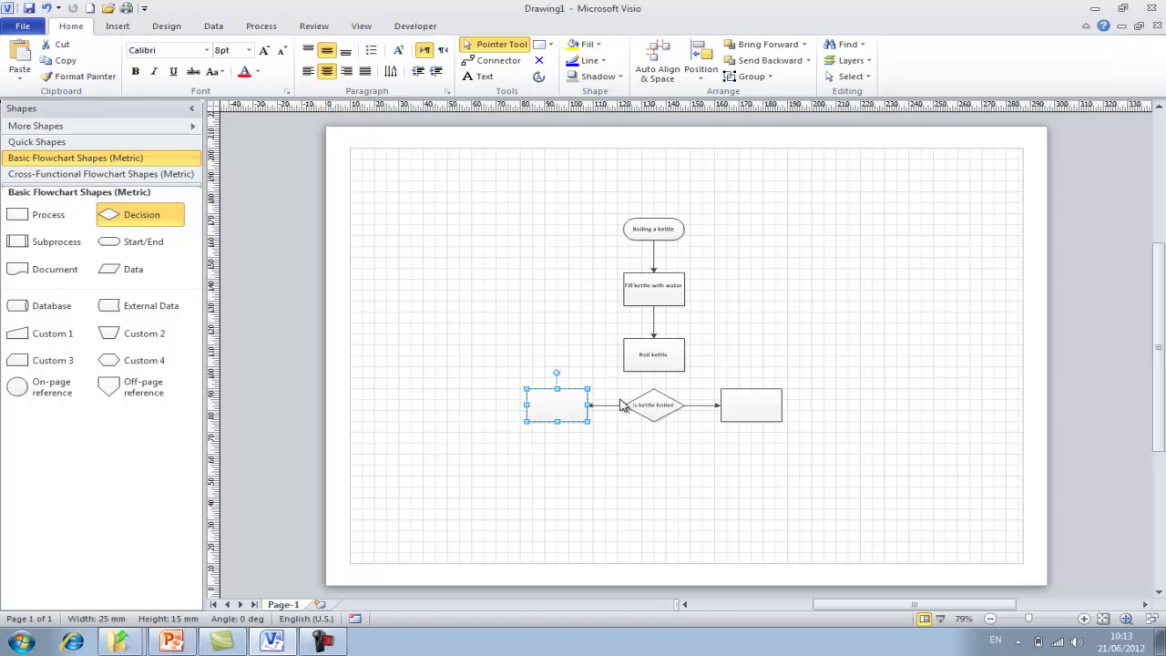
{"action": "mouse_move", "coordinate": [647, 367]}
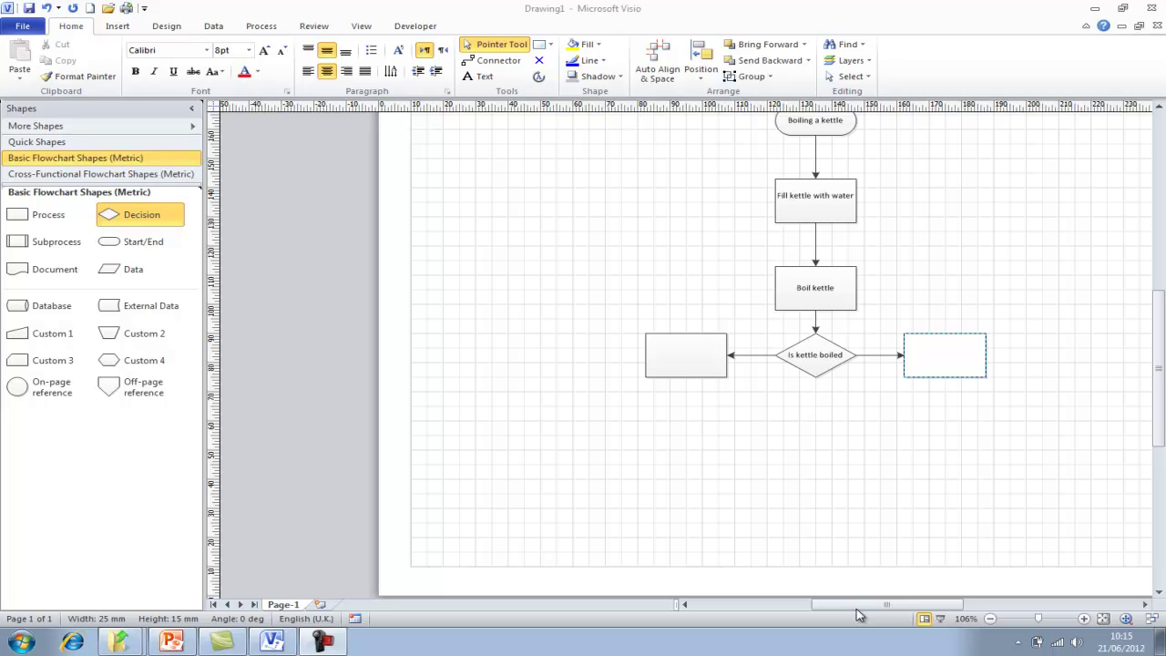
Label the process box left of the decision "Yes" and the one right of it "No"
{"action": "left_click", "coordinate": [693, 358]}
{"action": "key", "text": "Escape"}
{"action": "type", "text": "yes"}
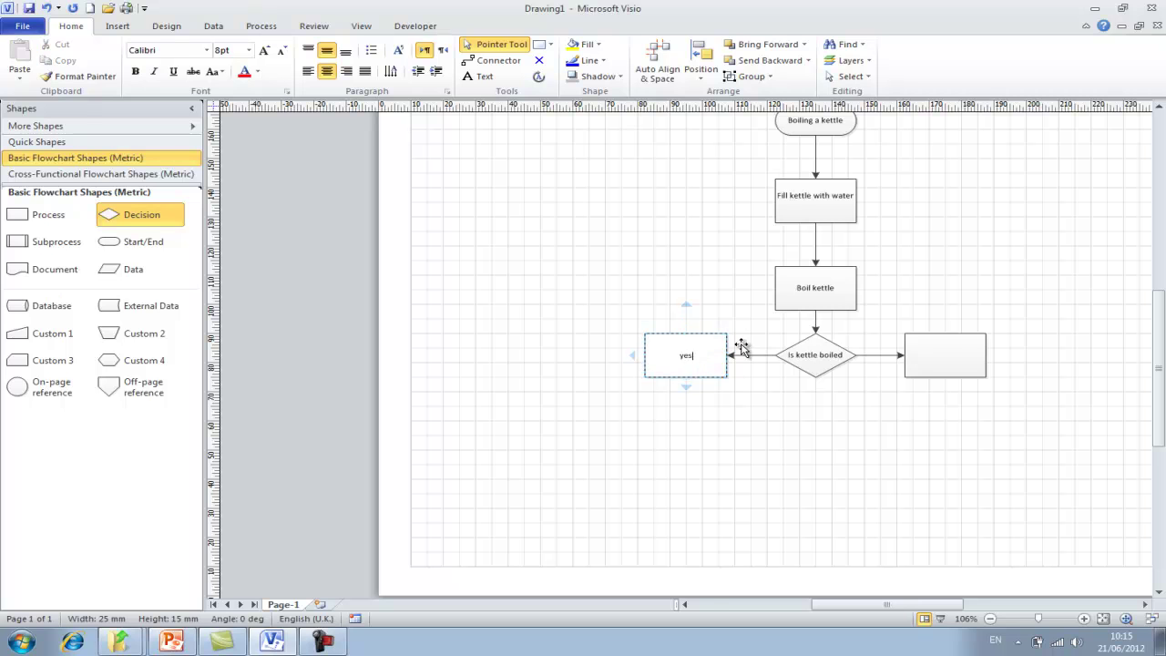
{"action": "double_click", "coordinate": [963, 357]}
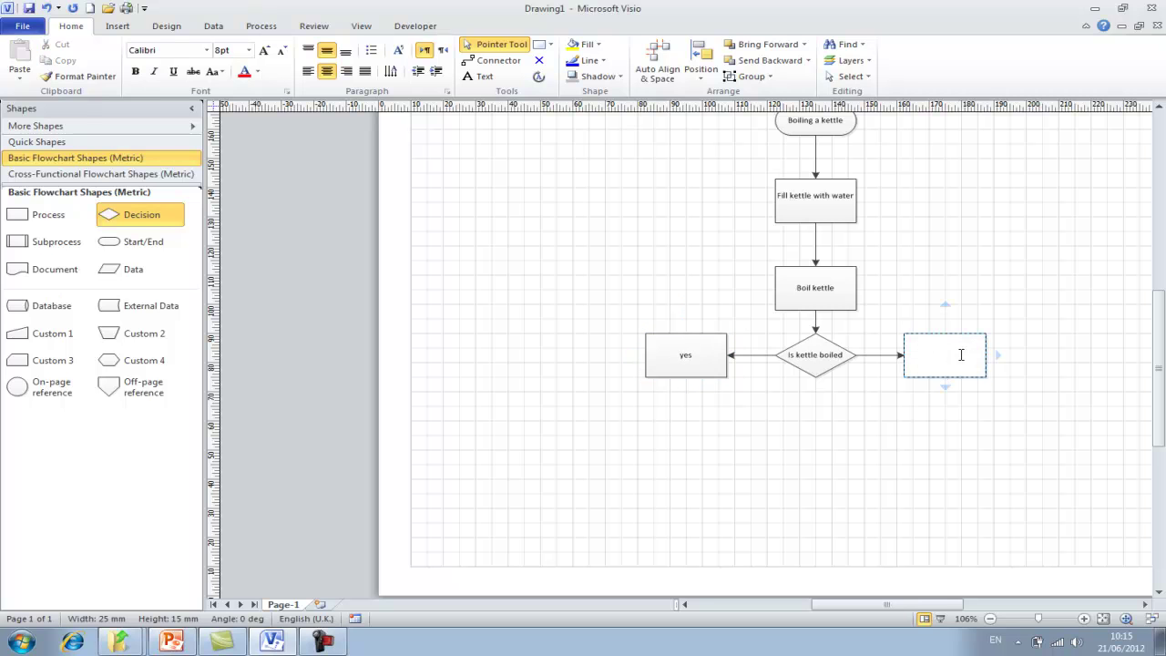
{"action": "type", "text": "No"}
{"action": "left_click", "coordinate": [679, 361]}
{"action": "double_click", "coordinate": [679, 362]}
{"action": "type", "text": "Yes"}
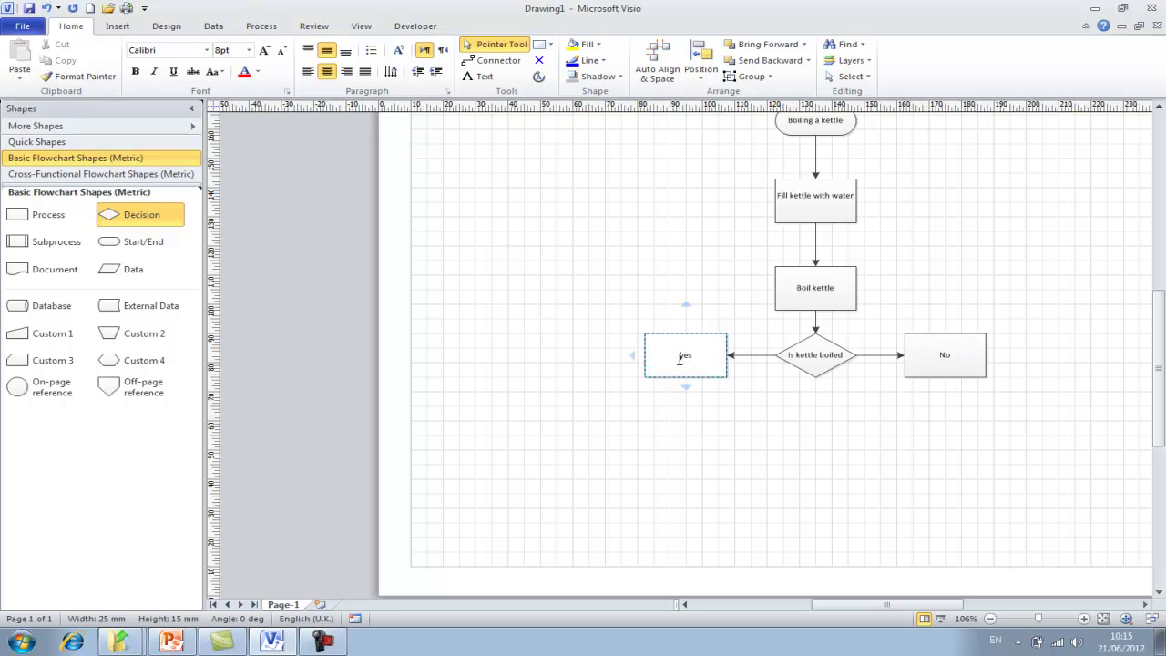
{"action": "key", "text": "Escape"}
{"action": "left_click", "coordinate": [768, 394]}
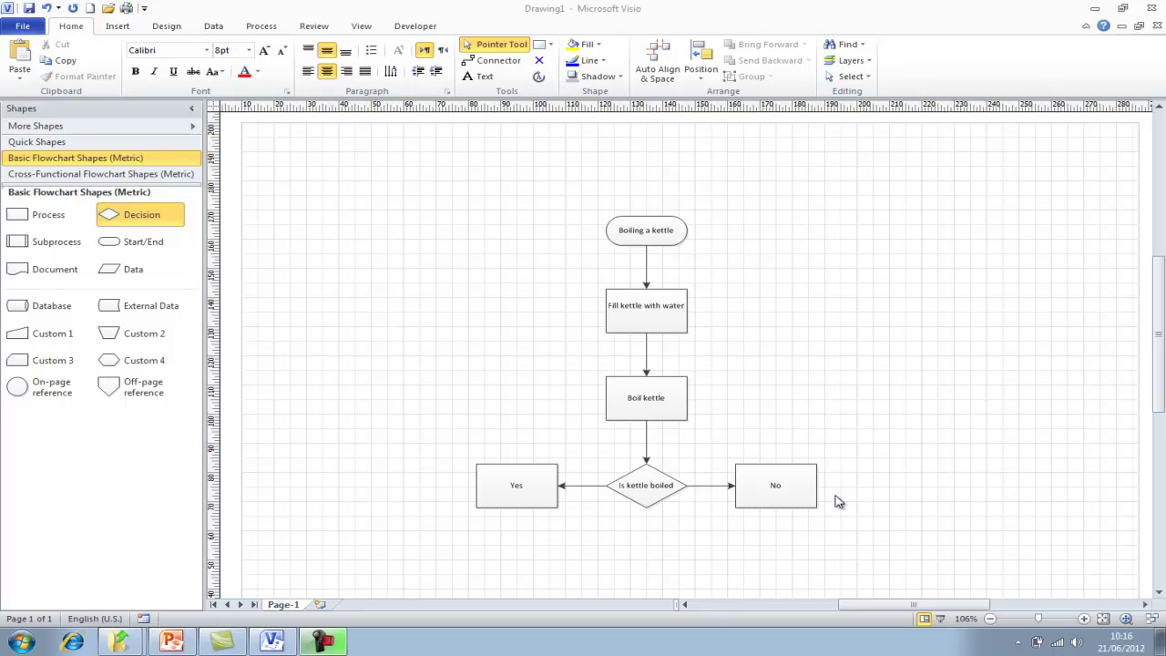
Scatter the boxes: move "No" up and right, "Yes" down, "Boil kettle" left and "Fill kettle with water" right
{"action": "left_click_drag", "start_coordinate": [788, 489], "coordinate": [836, 417]}
{"action": "left_click_drag", "start_coordinate": [535, 482], "coordinate": [541, 592]}
{"action": "left_click_drag", "start_coordinate": [643, 411], "coordinate": [502, 411]}
{"action": "left_click_drag", "start_coordinate": [634, 326], "coordinate": [817, 334]}
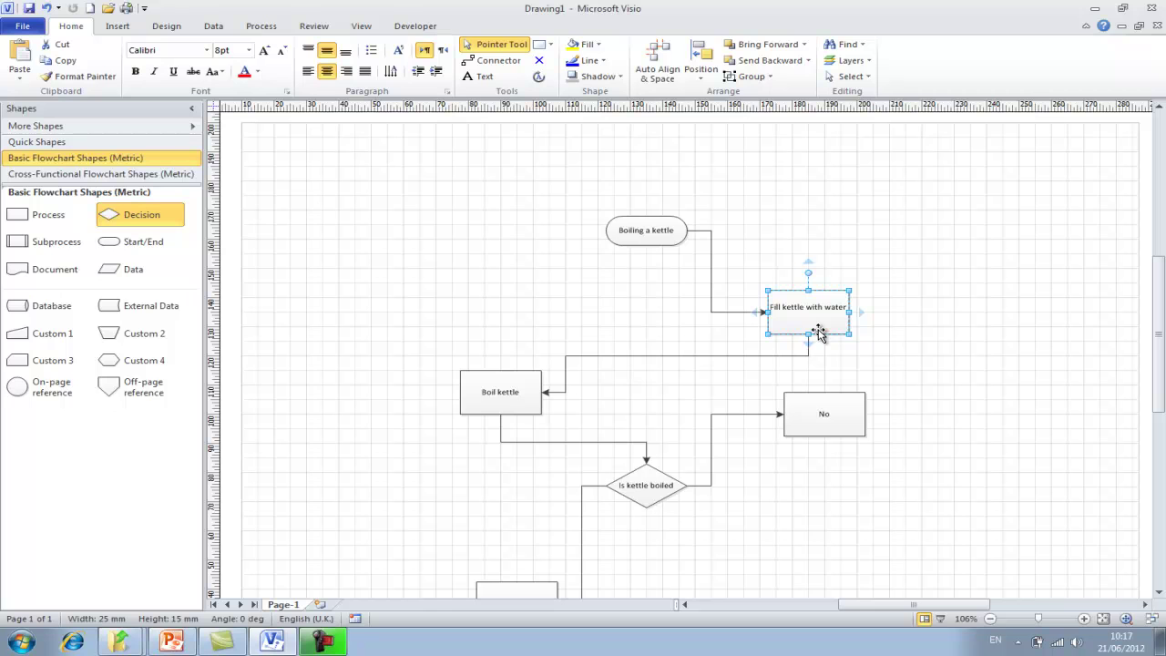
Select the whole flowchart, apply Auto Align & Space, and align all its shapes with Align Center
{"action": "left_click_drag", "start_coordinate": [1157, 328], "coordinate": [1159, 338]}
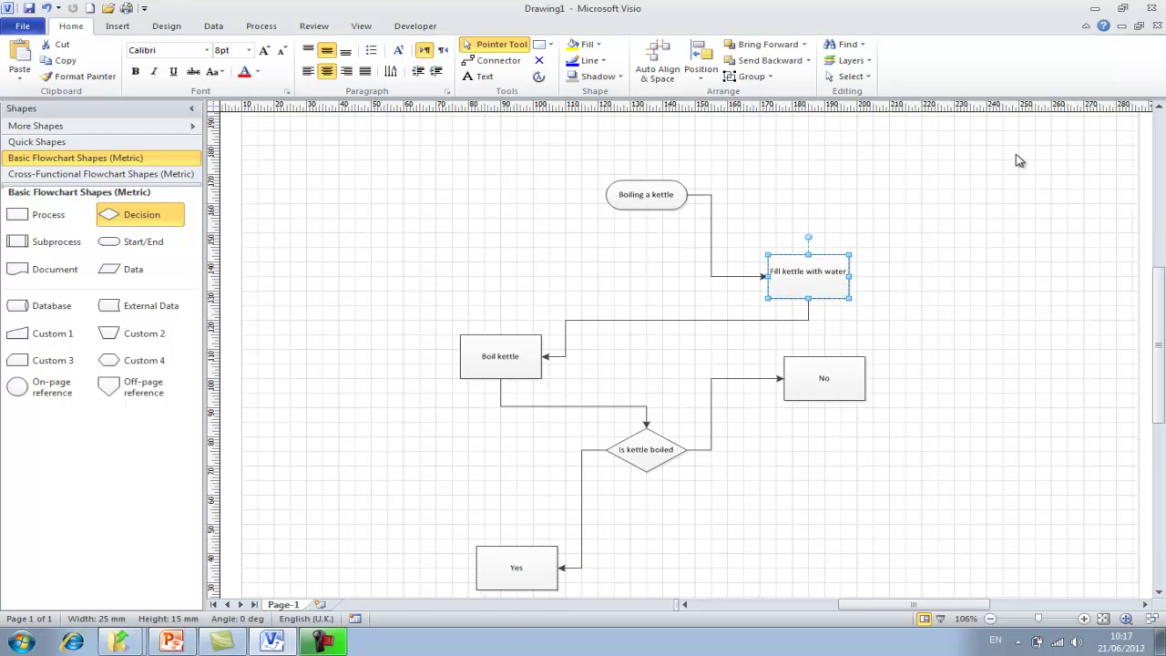
{"action": "mouse_move", "coordinate": [1001, 139]}
{"action": "left_mouse_down"}
{"action": "mouse_move", "coordinate": [524, 539]}
{"action": "mouse_move", "coordinate": [412, 585]}
{"action": "mouse_move", "coordinate": [405, 561]}
{"action": "left_mouse_up"}
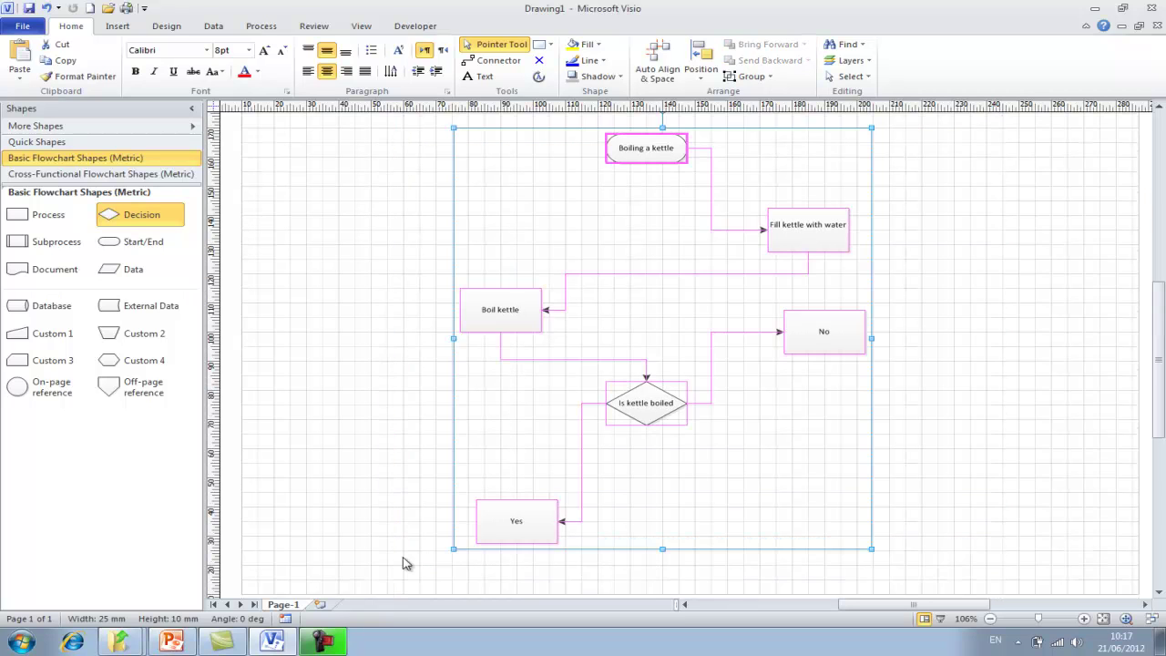
{"action": "left_click", "coordinate": [659, 57]}
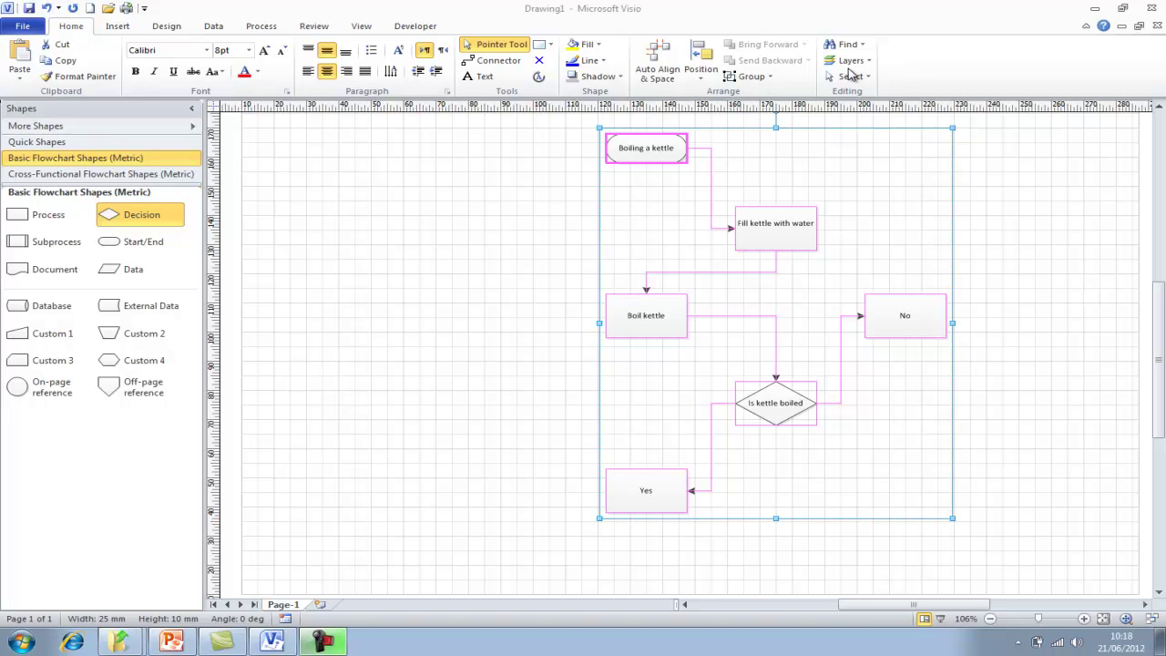
{"action": "left_click", "coordinate": [699, 71]}
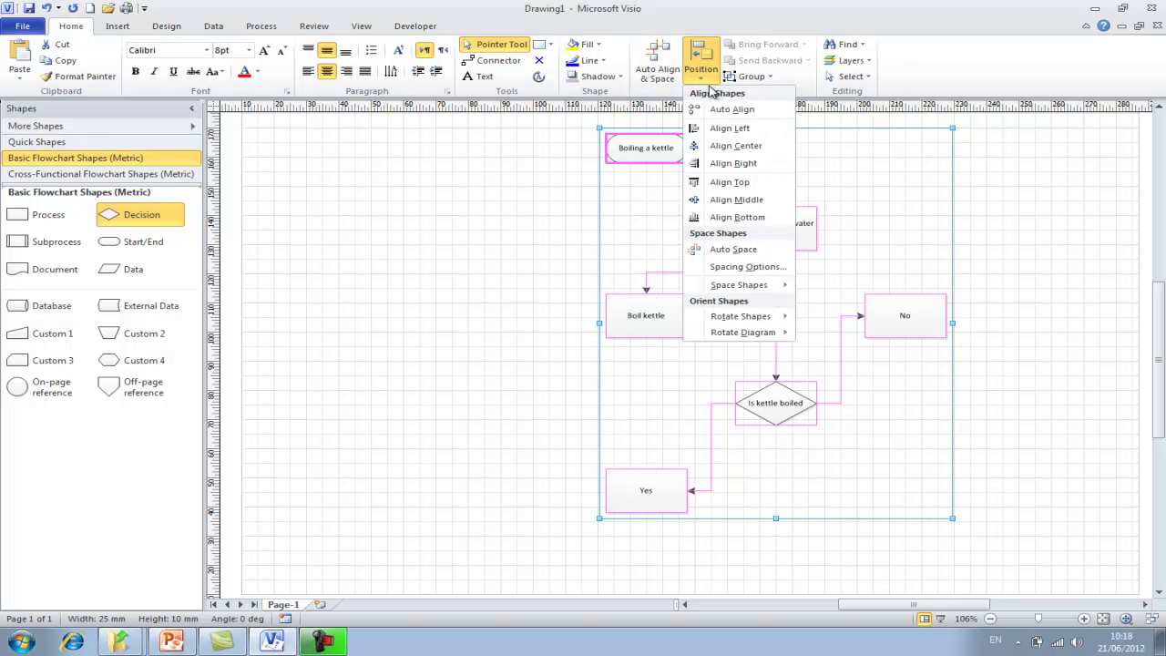
{"action": "left_click", "coordinate": [733, 147]}
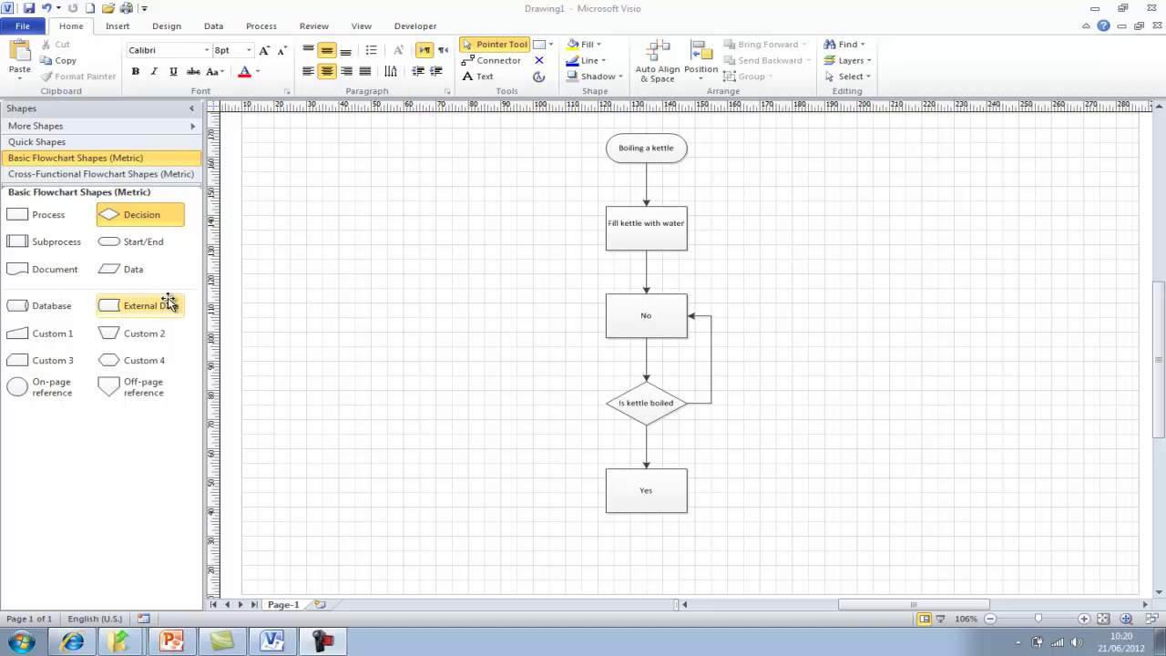
Place a Document shape in the empty area left of the flowchart, level with the "No" box
{"action": "left_click_drag", "start_coordinate": [16, 269], "coordinate": [453, 323]}
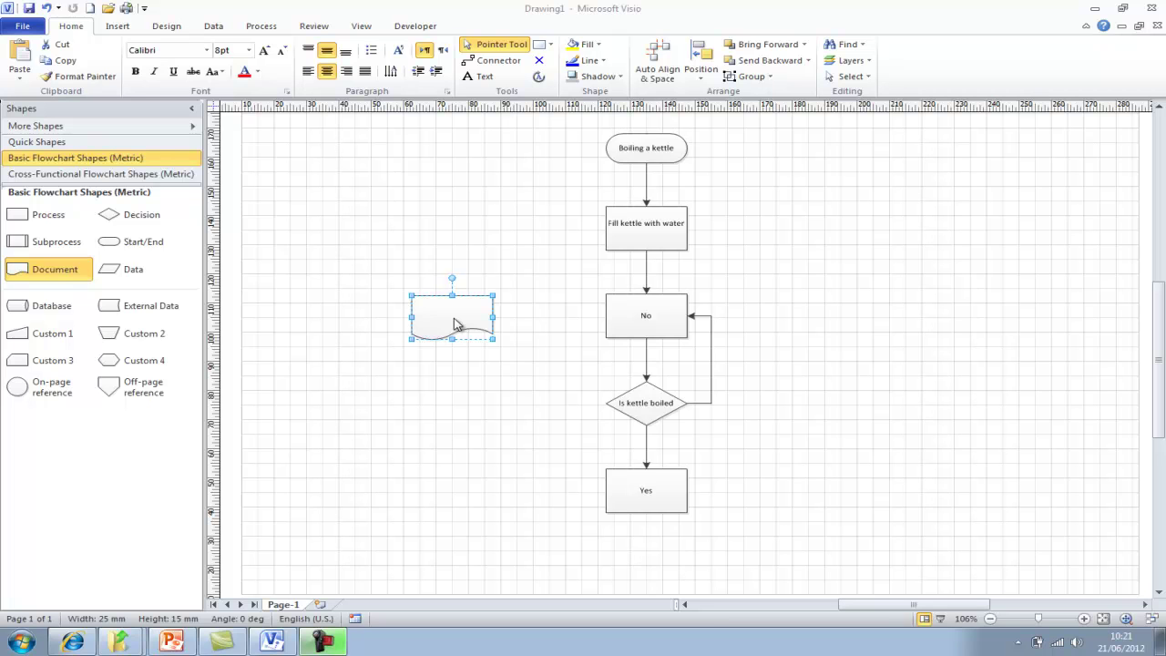
Delete the empty Document shape left of the flowchart
{"action": "mouse_move", "coordinate": [445, 326]}
{"action": "key", "text": "Delete"}
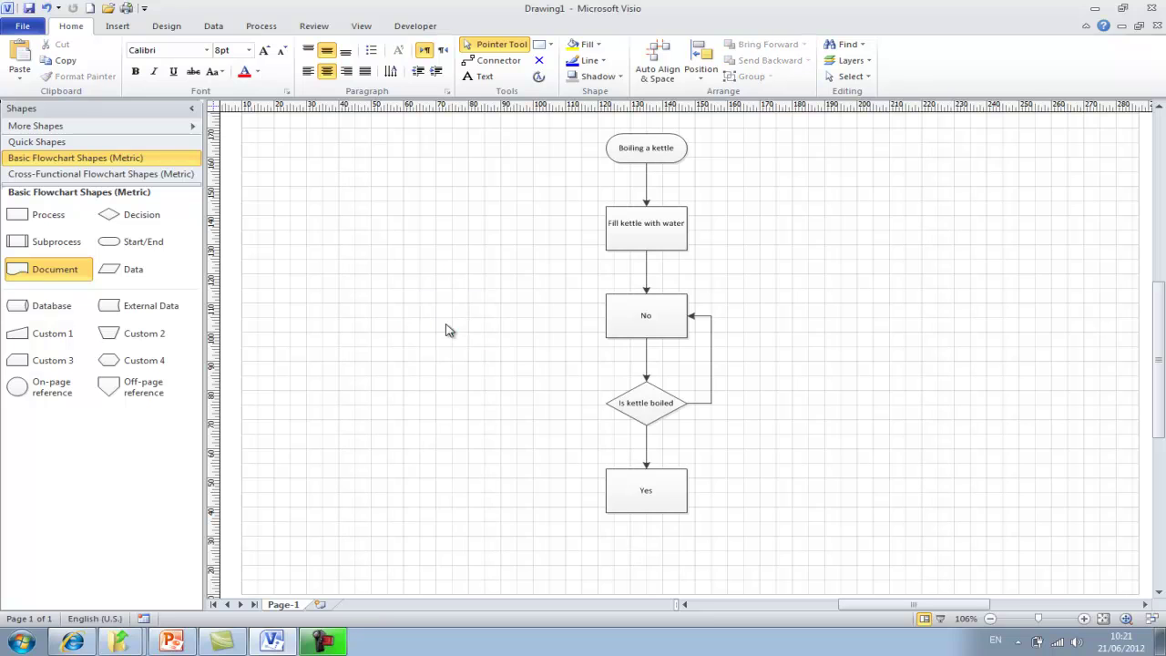
Add a hyperlink from the "Fill kettle with water" box to the local file tap-water.jpg on the Desktop
{"action": "left_click", "coordinate": [647, 231]}
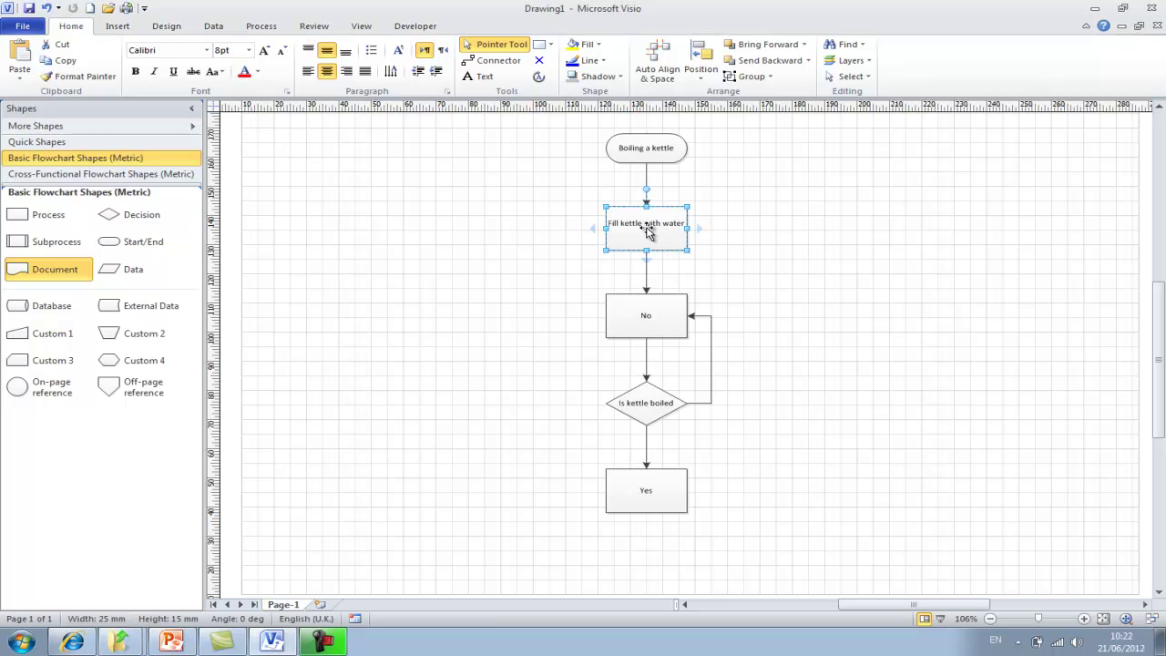
{"action": "right_click", "coordinate": [648, 233]}
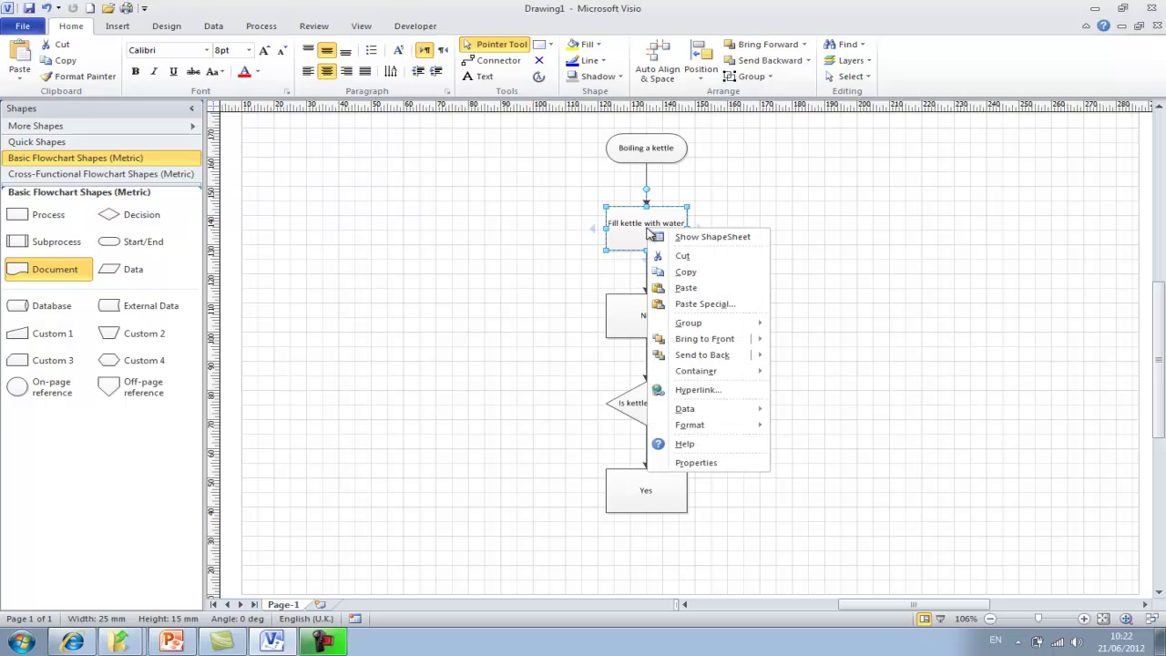
{"action": "left_click", "coordinate": [686, 392]}
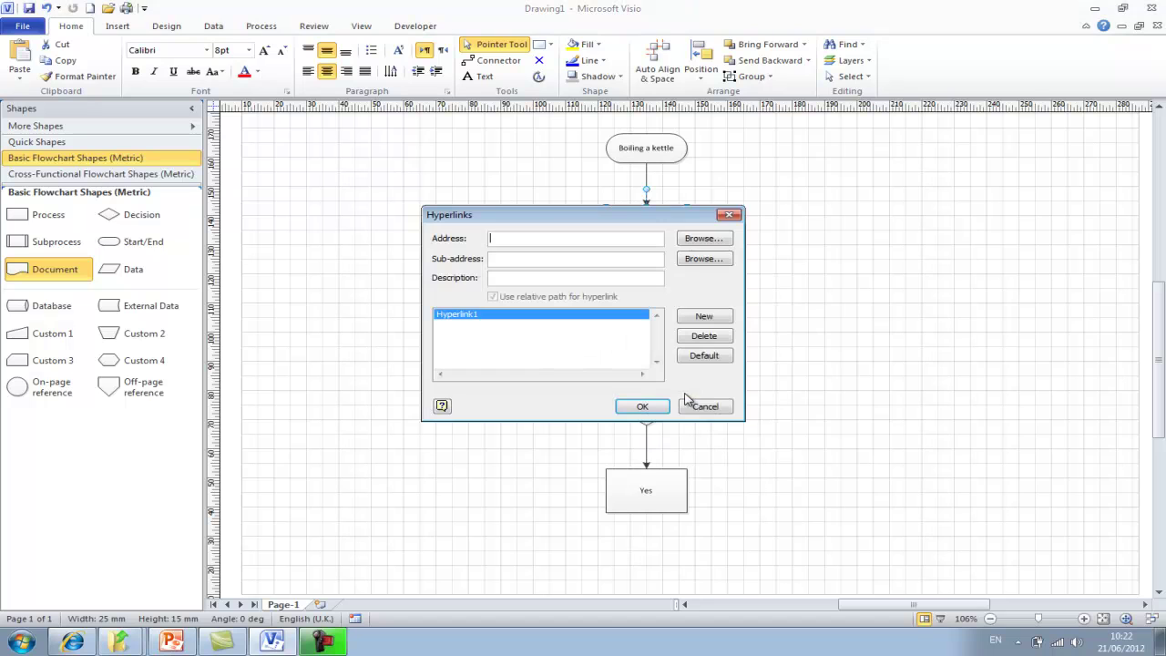
{"action": "left_click", "coordinate": [701, 240]}
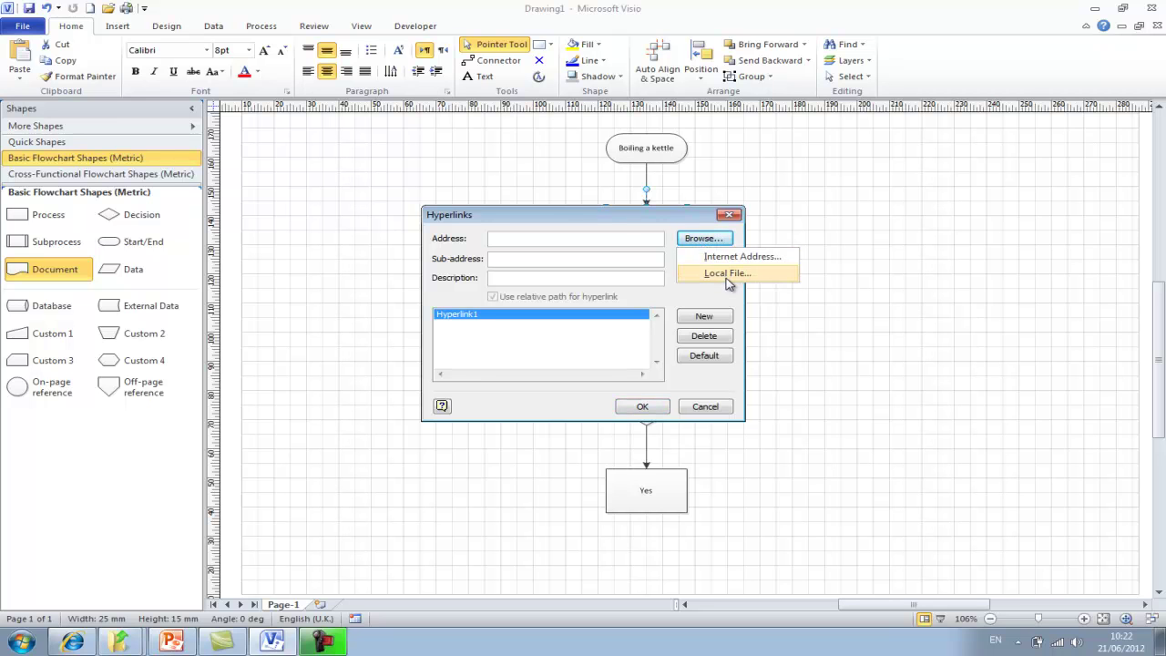
{"action": "left_click", "coordinate": [727, 279]}
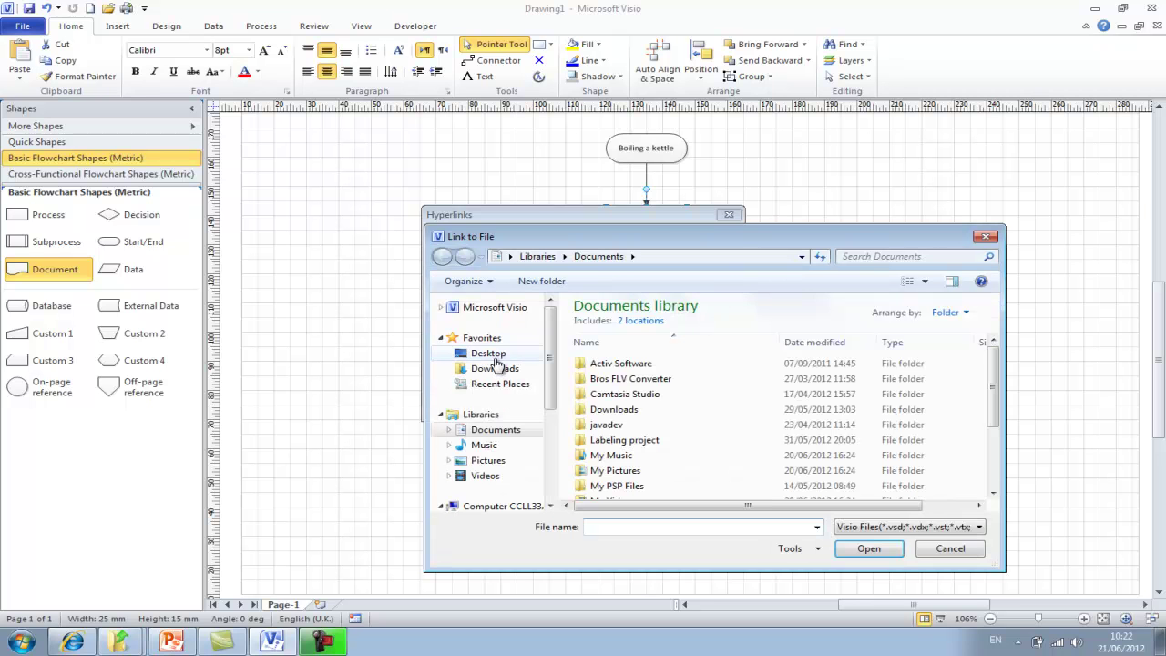
{"action": "left_click", "coordinate": [493, 359]}
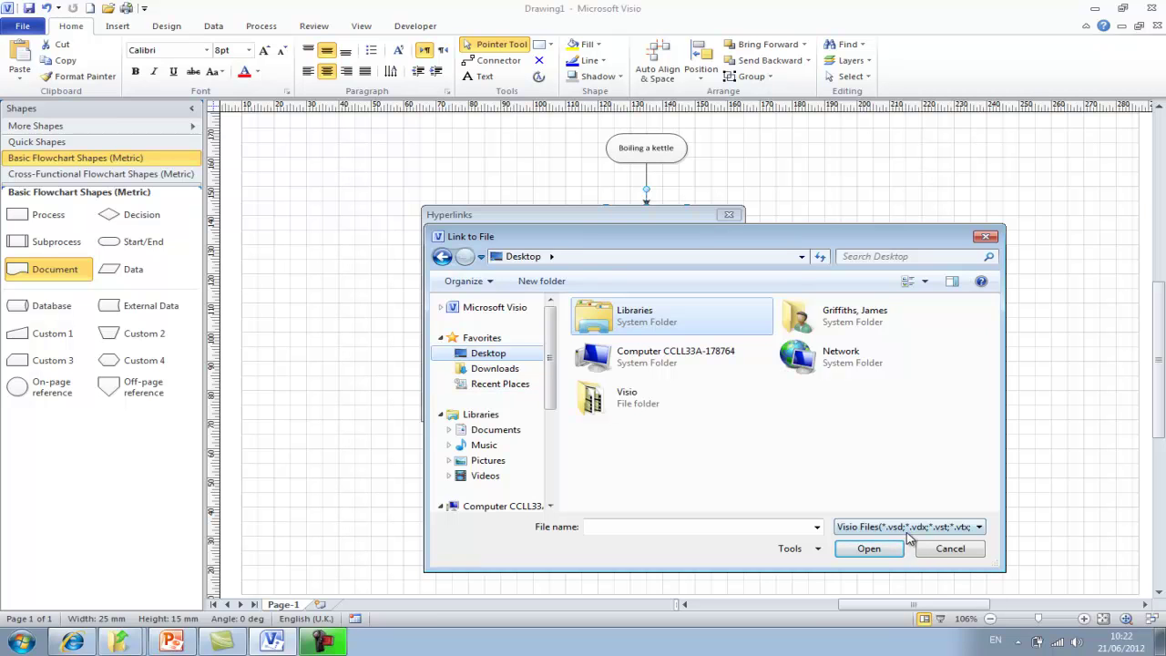
{"action": "left_click", "coordinate": [941, 528]}
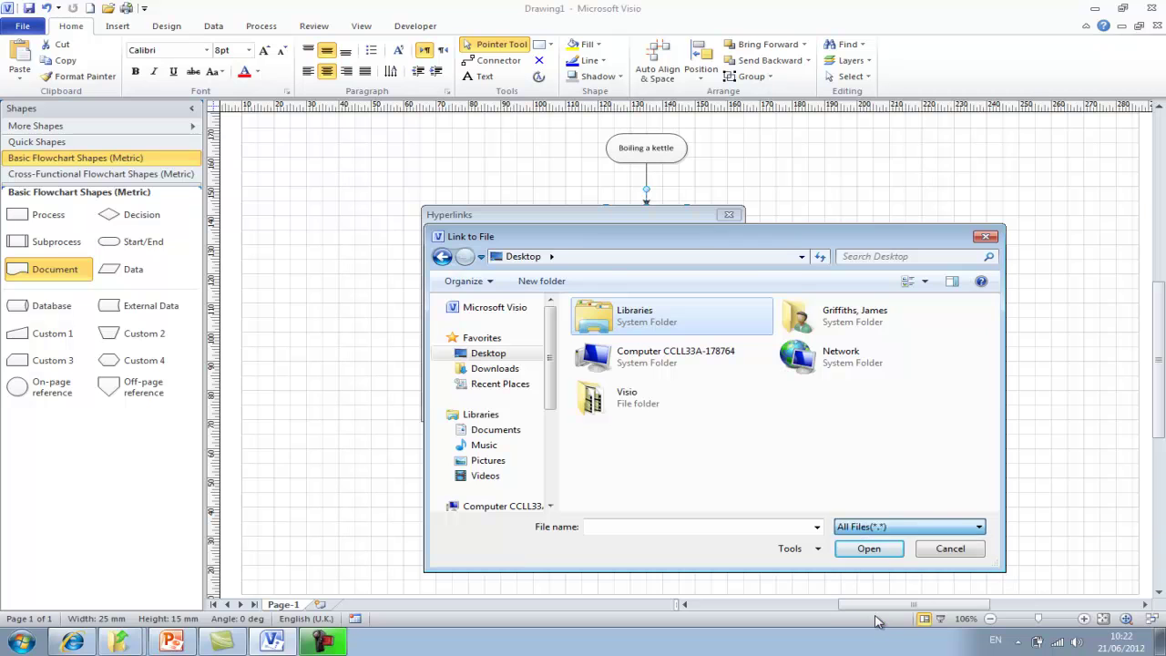
{"action": "left_click", "coordinate": [881, 616]}
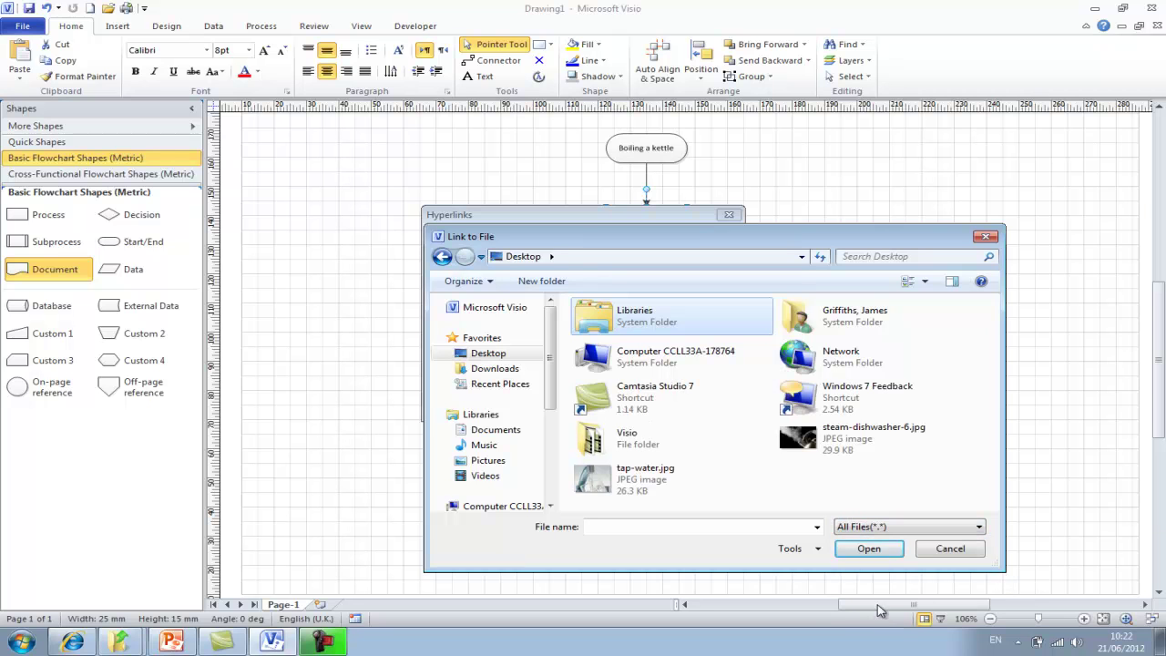
{"action": "double_click", "coordinate": [627, 489]}
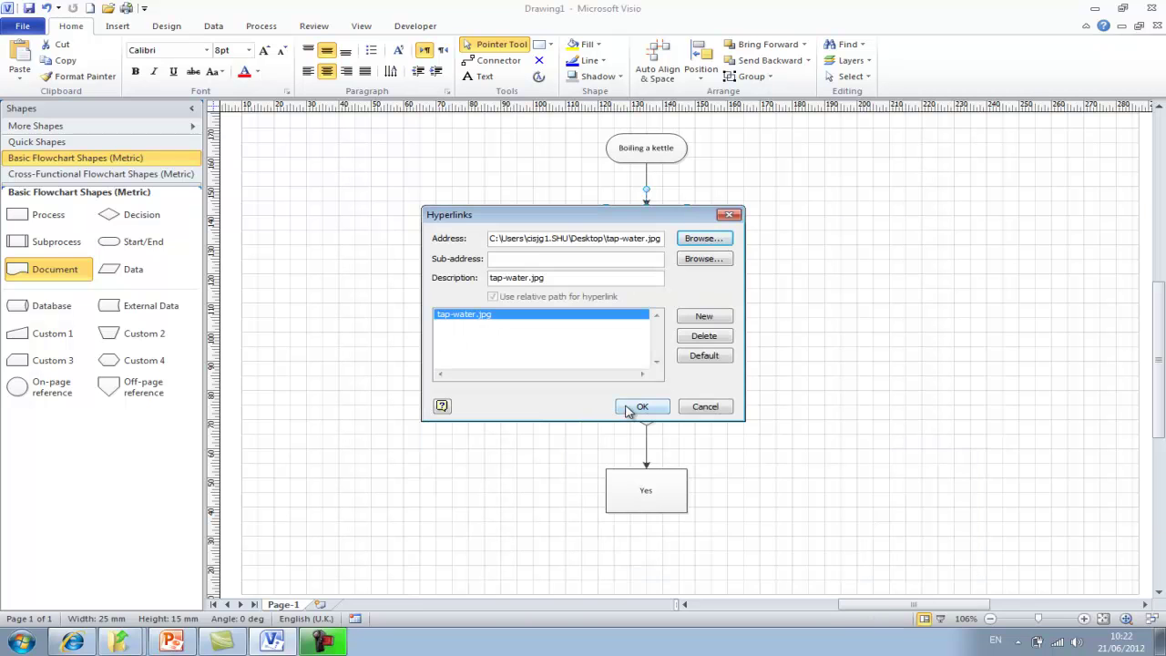
{"action": "left_click", "coordinate": [641, 407]}
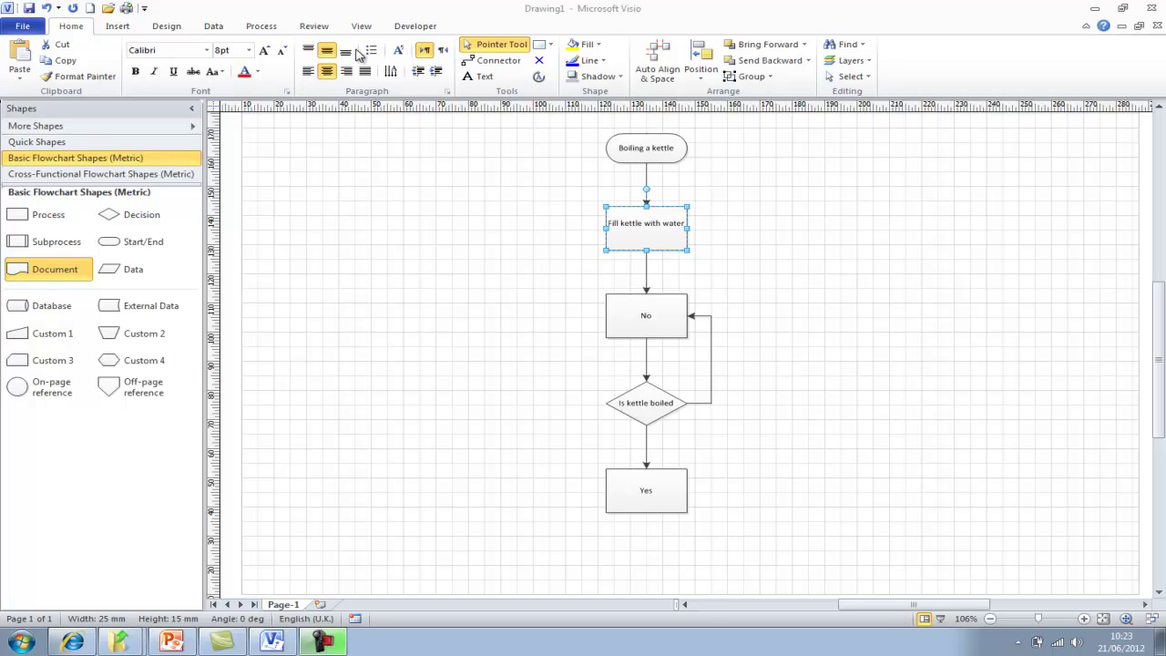
Show the drawing full screen and follow the "Fill kettle with water" box's hyperlink, allowing it to open
{"action": "left_click", "coordinate": [359, 28]}
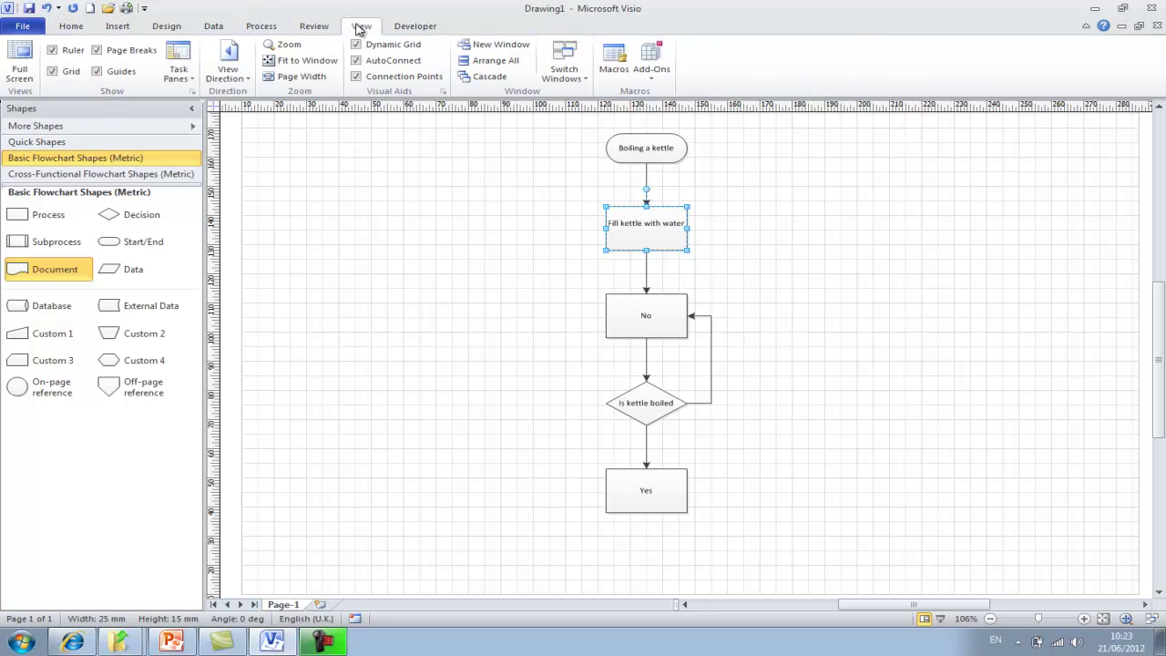
{"action": "left_click", "coordinate": [21, 73]}
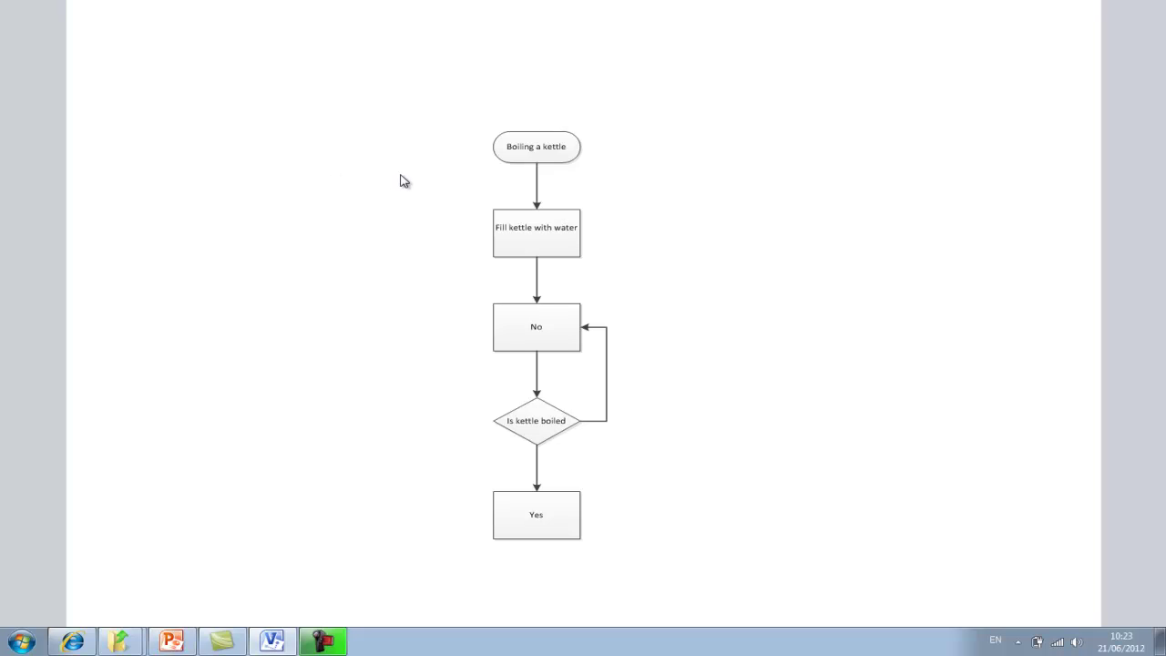
{"action": "left_click", "coordinate": [540, 235]}
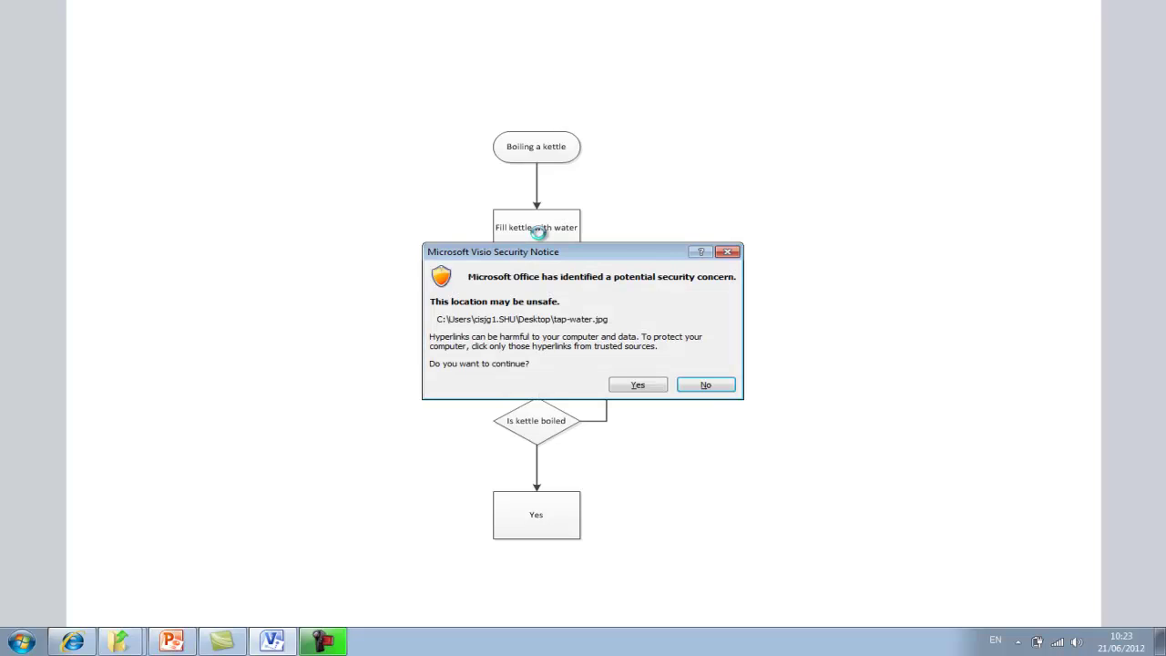
{"action": "left_click", "coordinate": [638, 385]}
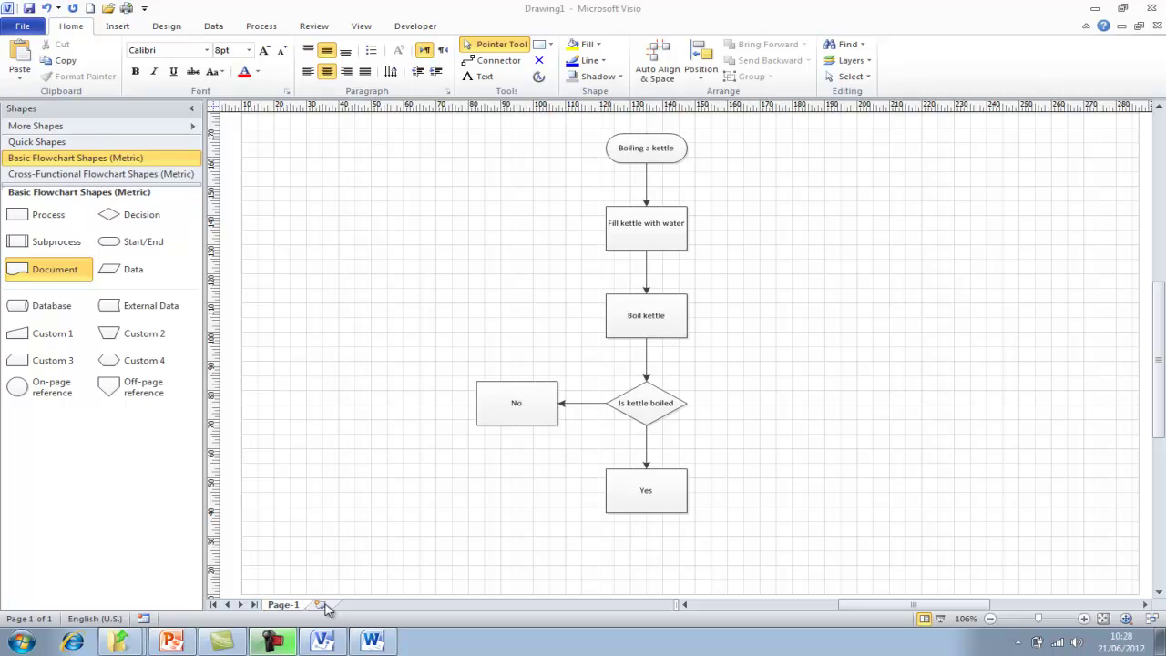
Insert a second page into the drawing
{"action": "left_click", "coordinate": [325, 604]}
{"action": "right_click", "coordinate": [325, 605]}
{"action": "left_click", "coordinate": [426, 392]}
Copy the whole flowchart from Page-1 to Page-2 and move the copy slightly up and right
{"action": "left_click", "coordinate": [808, 123]}
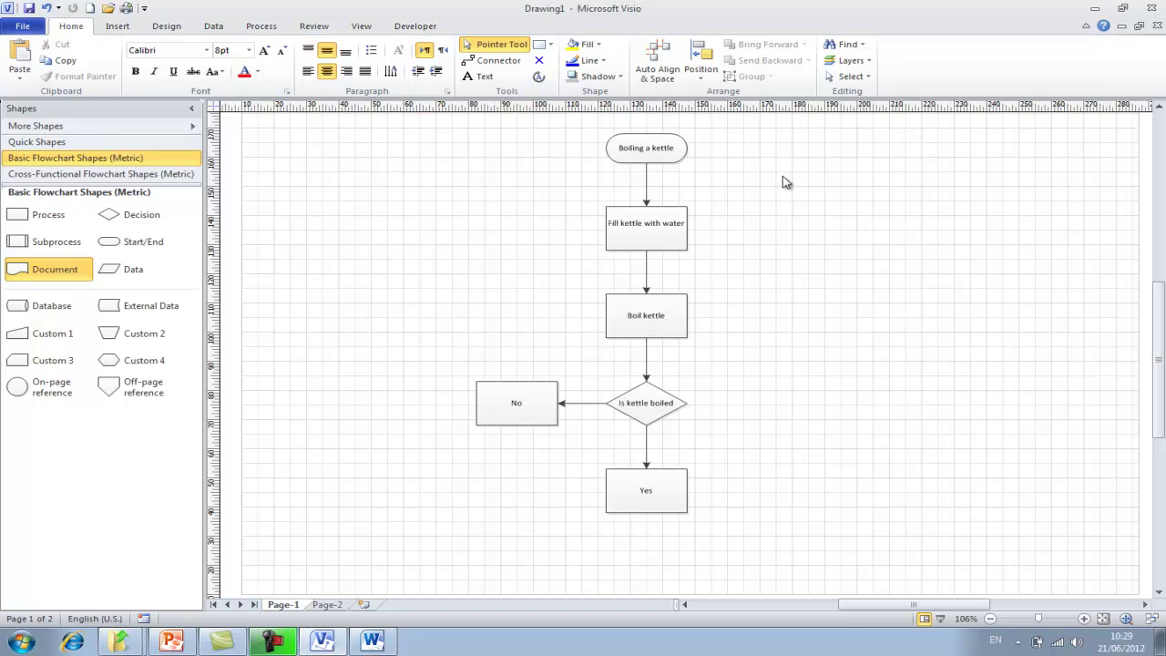
{"action": "left_click_drag", "start_coordinate": [805, 126], "coordinate": [463, 564]}
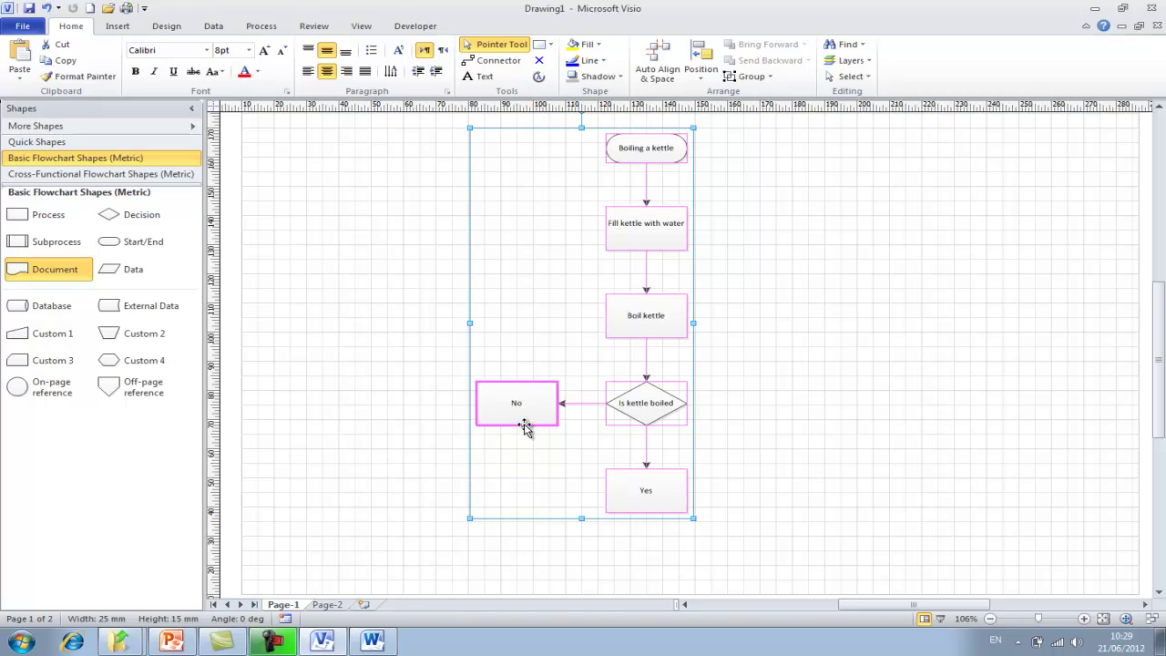
{"action": "right_click", "coordinate": [525, 423]}
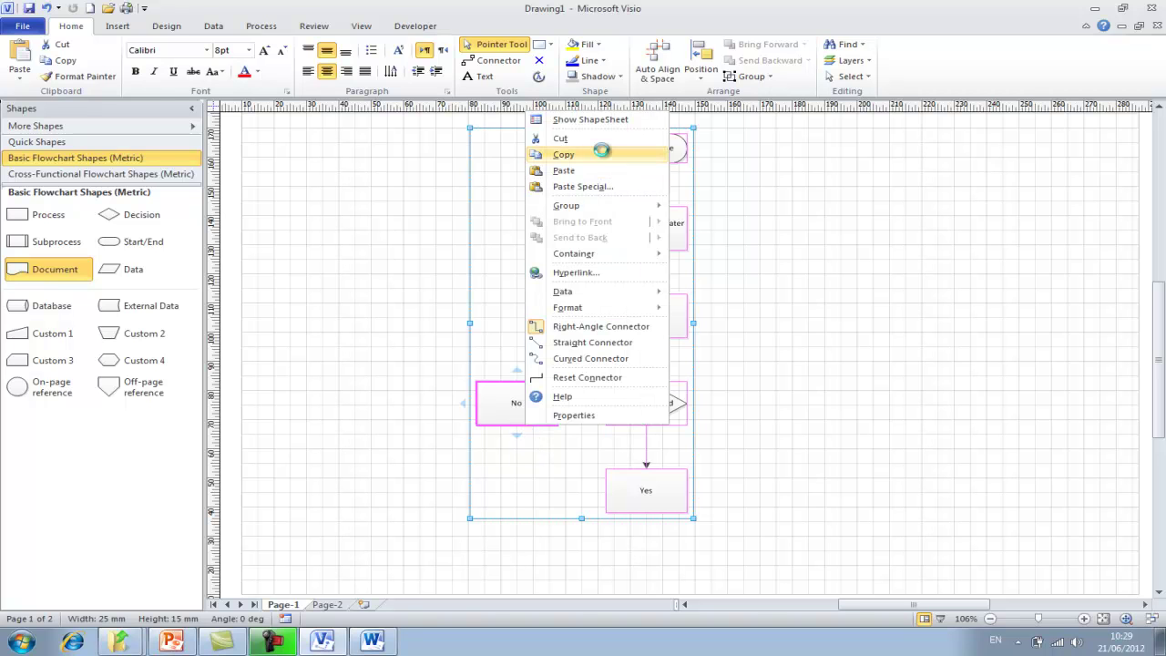
{"action": "left_click", "coordinate": [601, 155]}
{"action": "left_click", "coordinate": [330, 604]}
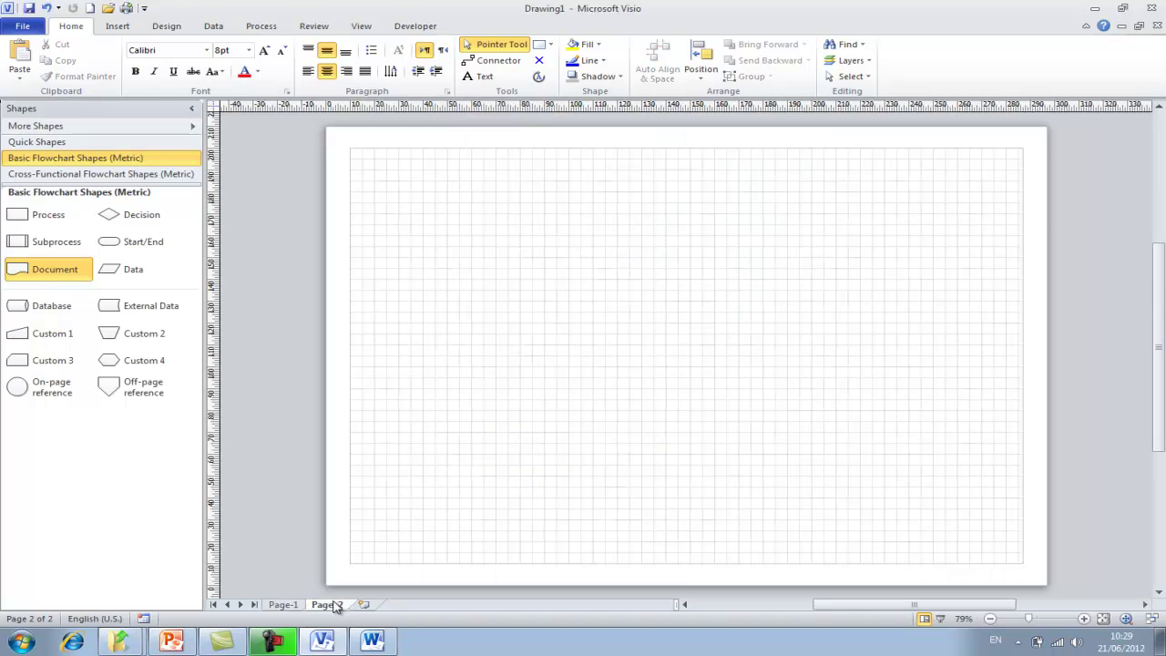
{"action": "key", "text": "ctrl+v"}
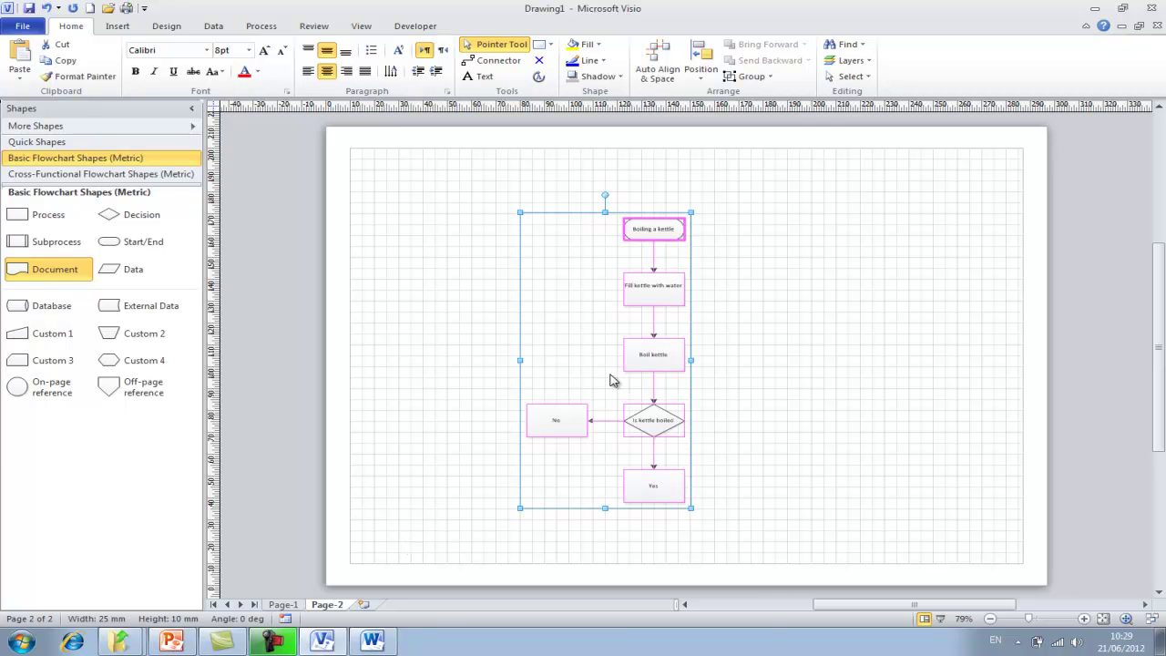
{"action": "left_click_drag", "start_coordinate": [689, 351], "coordinate": [724, 326]}
{"action": "left_click", "coordinate": [812, 337]}
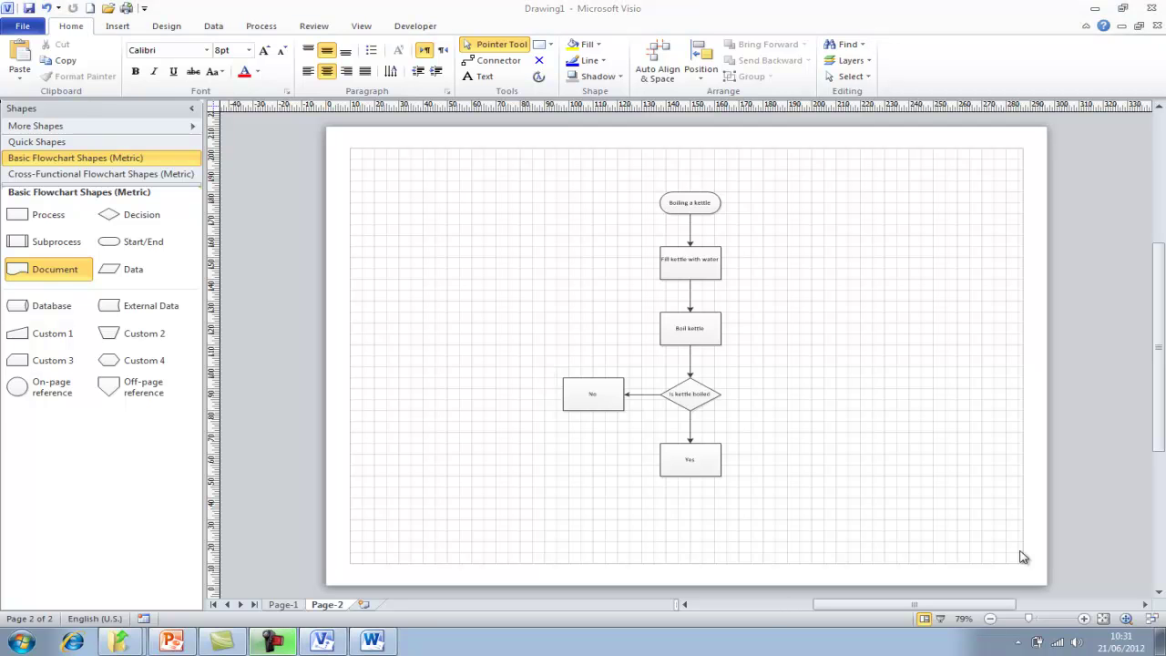
Add a hyperlink from the "Boiling a kettle" shape on Page-1 to Page-2 of the drawing
{"action": "left_click", "coordinate": [289, 606]}
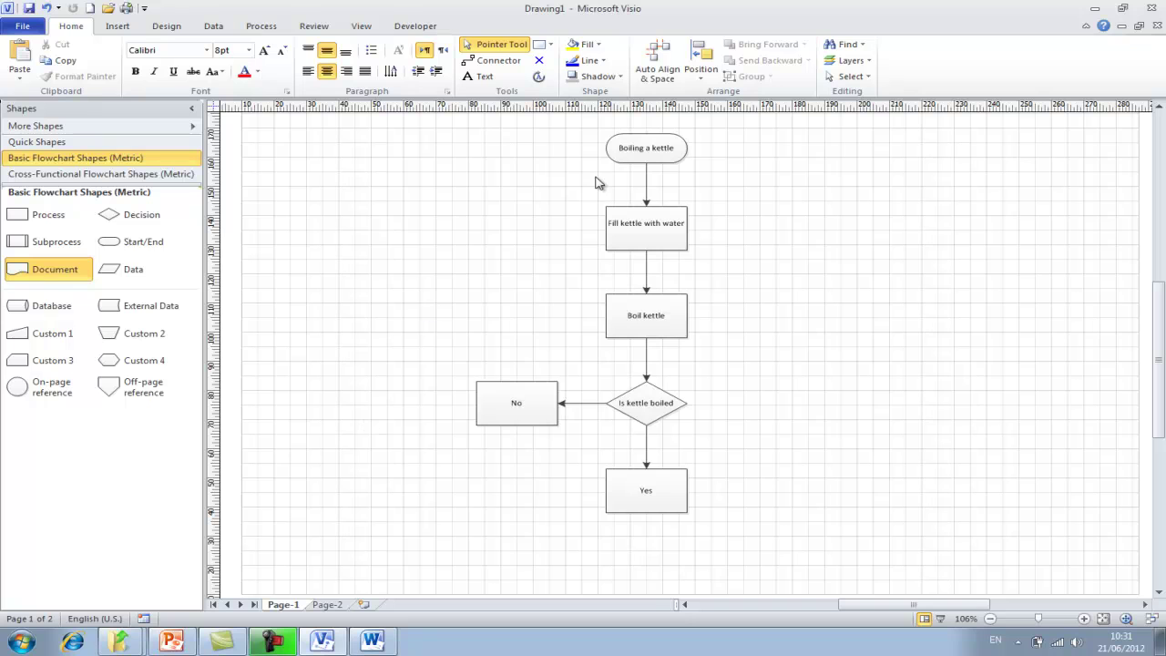
{"action": "left_click", "coordinate": [646, 155]}
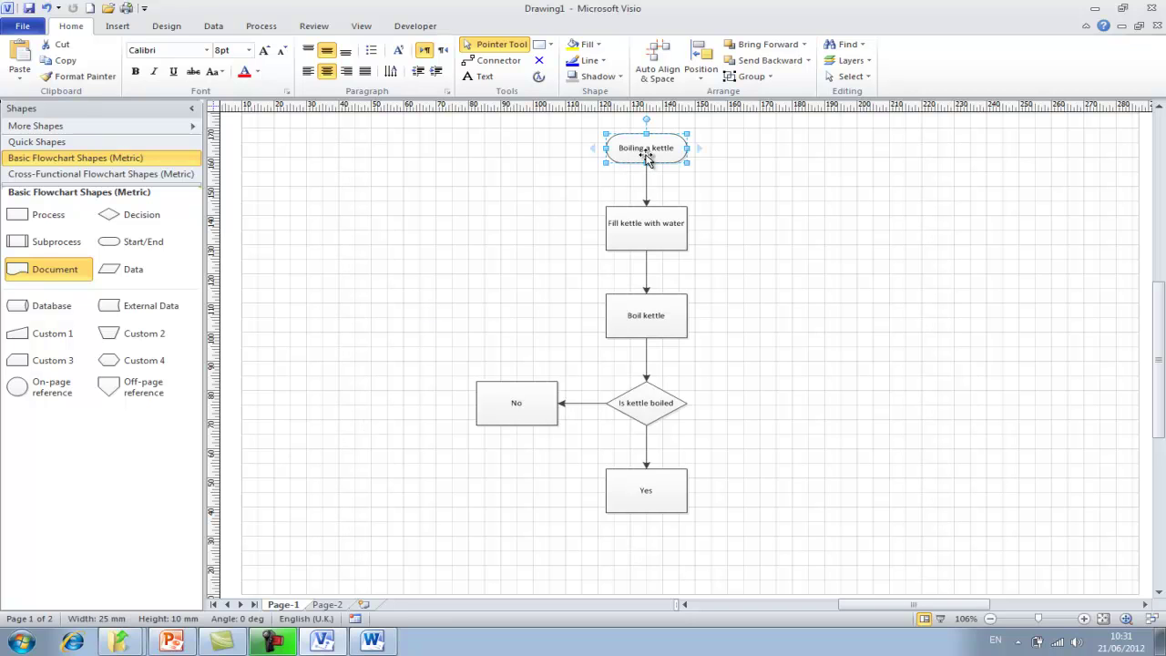
{"action": "right_click", "coordinate": [647, 158]}
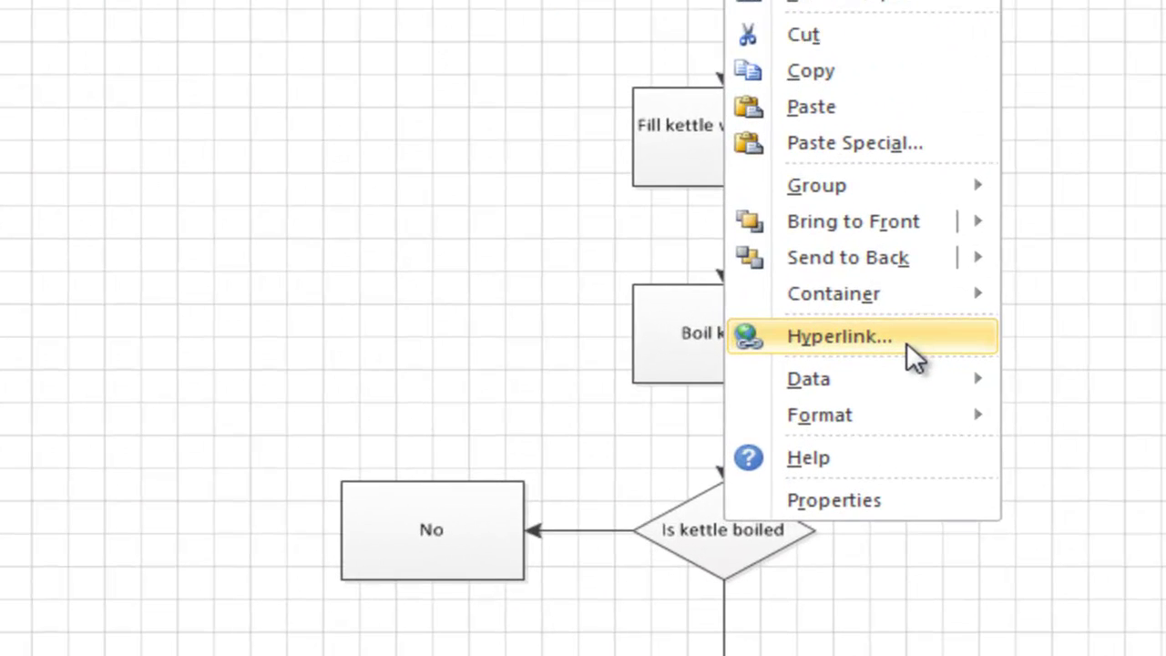
{"action": "left_click", "coordinate": [729, 324]}
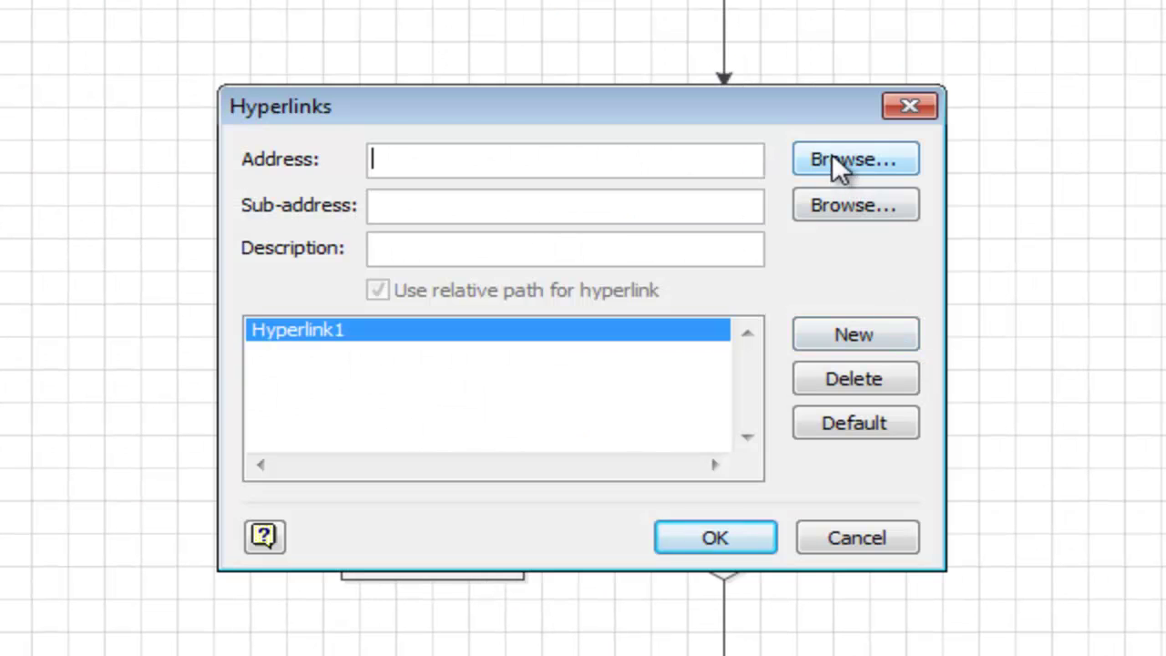
{"action": "left_click", "coordinate": [855, 210]}
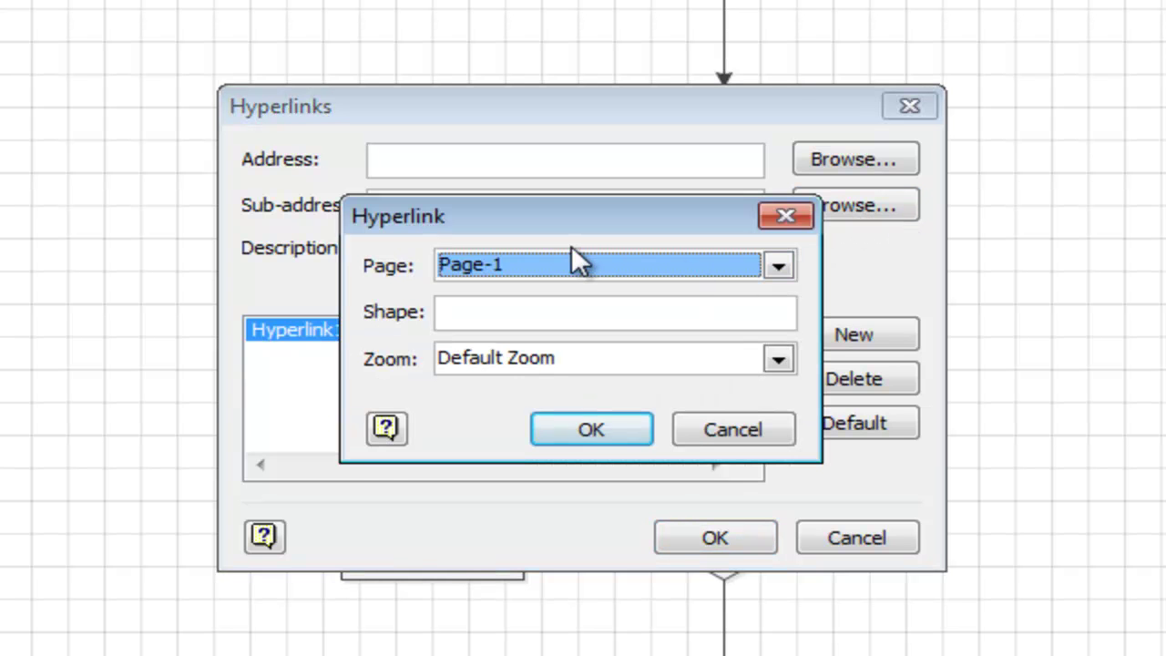
{"action": "left_click", "coordinate": [658, 264]}
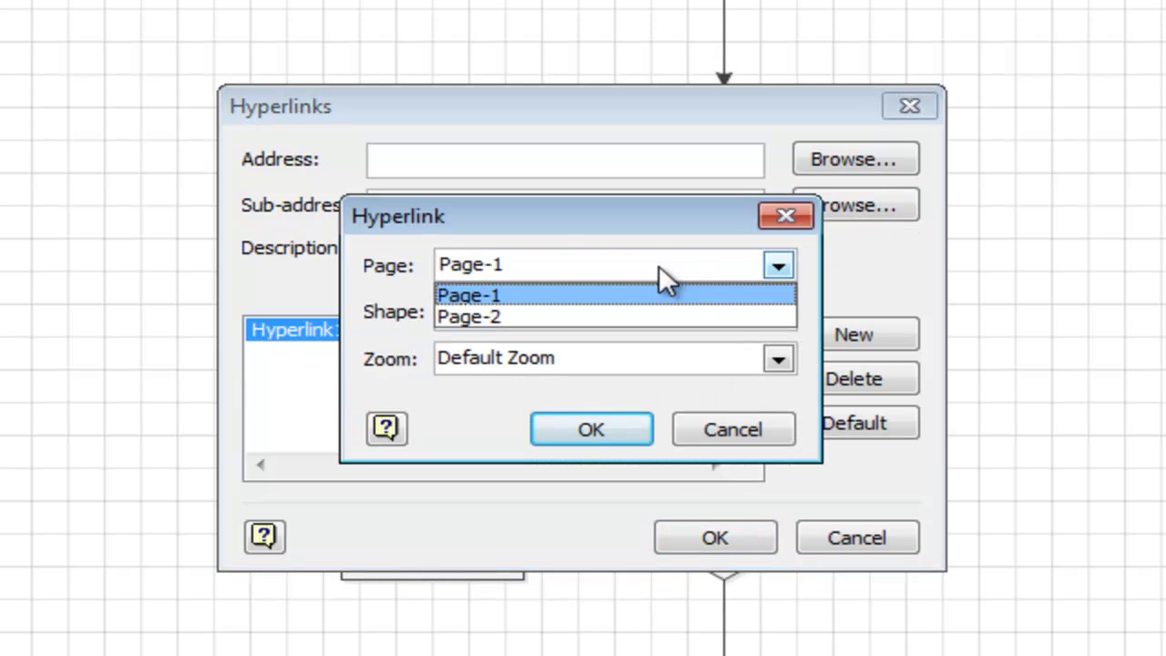
{"action": "left_click", "coordinate": [534, 315]}
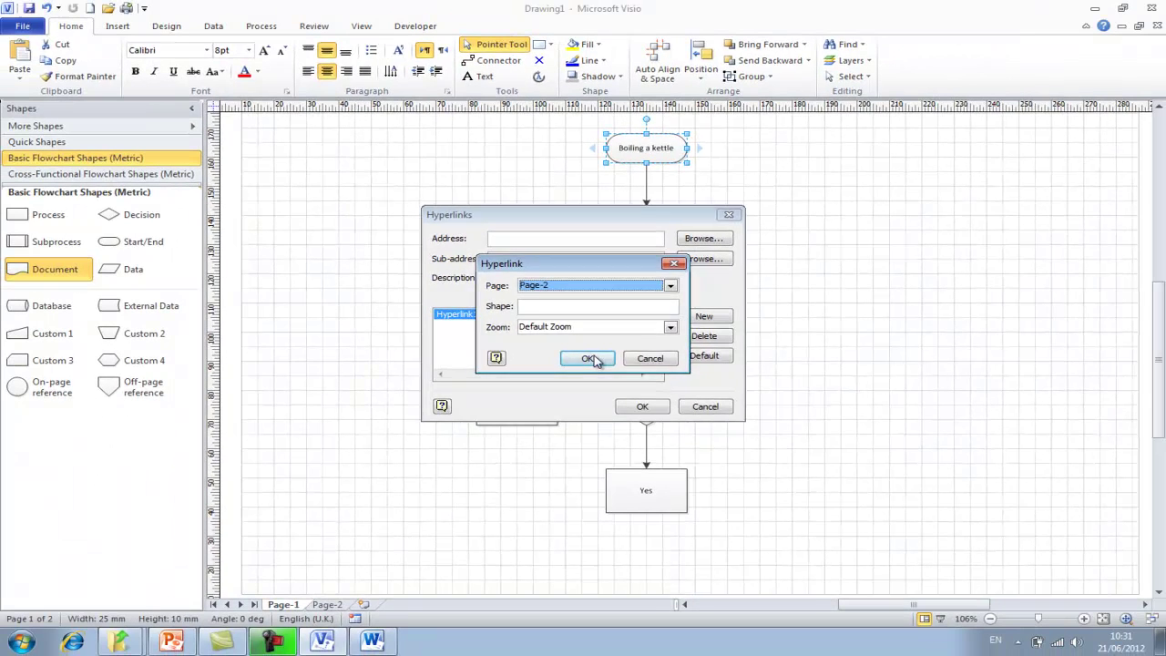
{"action": "left_click", "coordinate": [590, 428]}
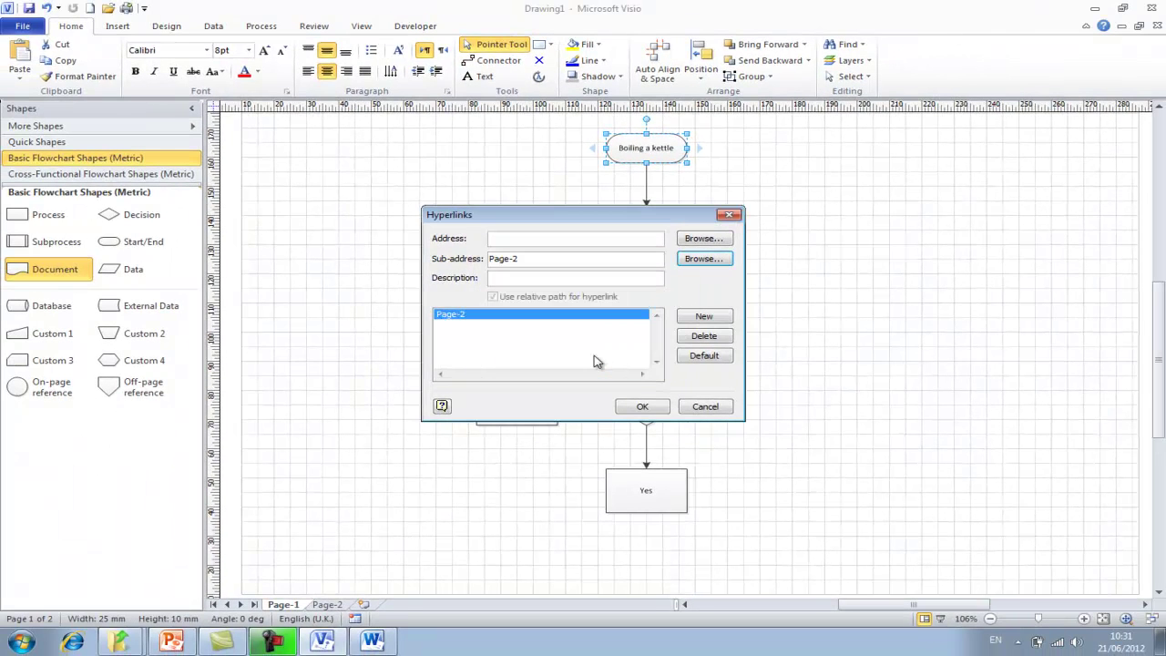
{"action": "left_click", "coordinate": [642, 406]}
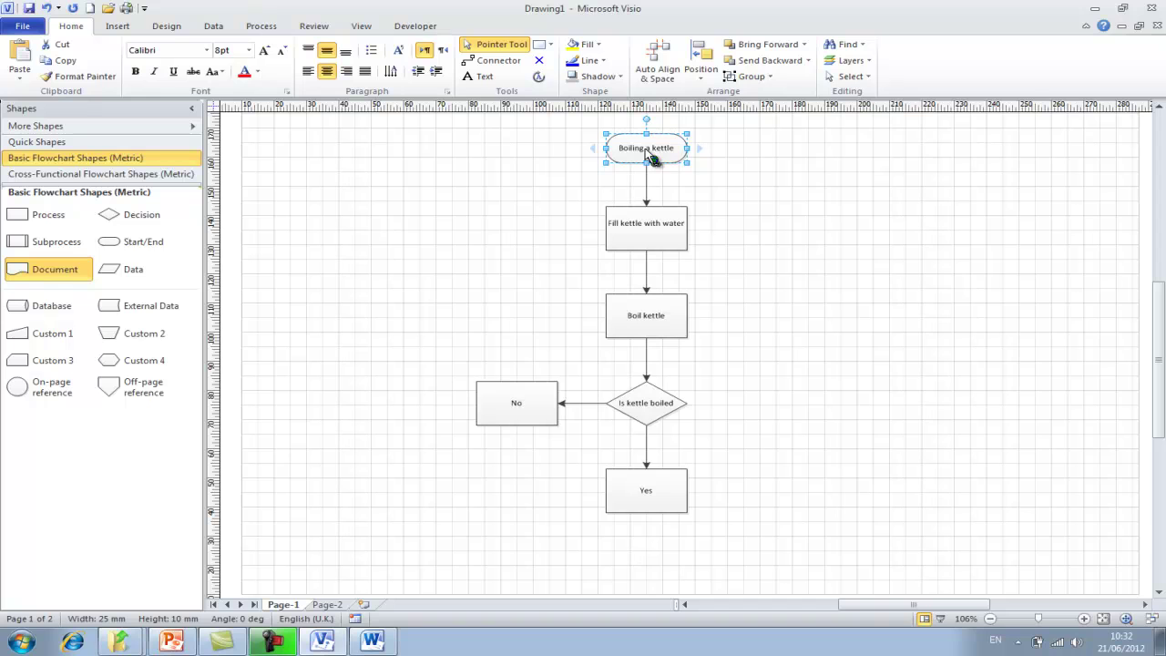
Show Page-1 full screen and follow the "Boiling a kettle" shape's hyperlink to Page-2
{"action": "left_click", "coordinate": [499, 228]}
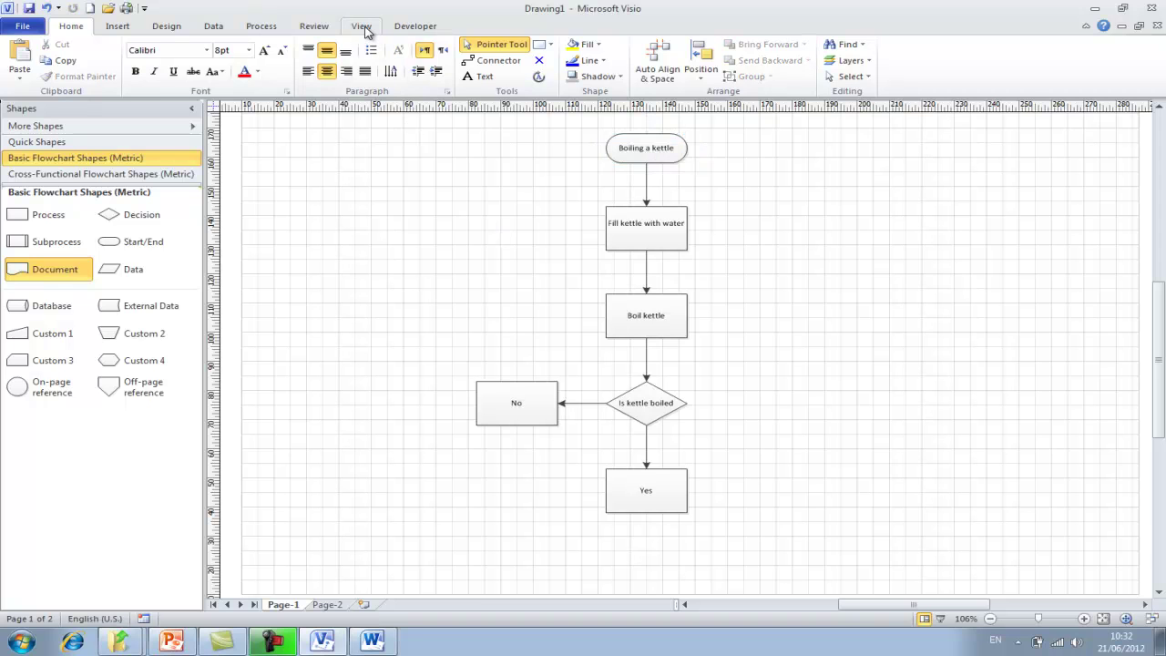
{"action": "left_click", "coordinate": [363, 26]}
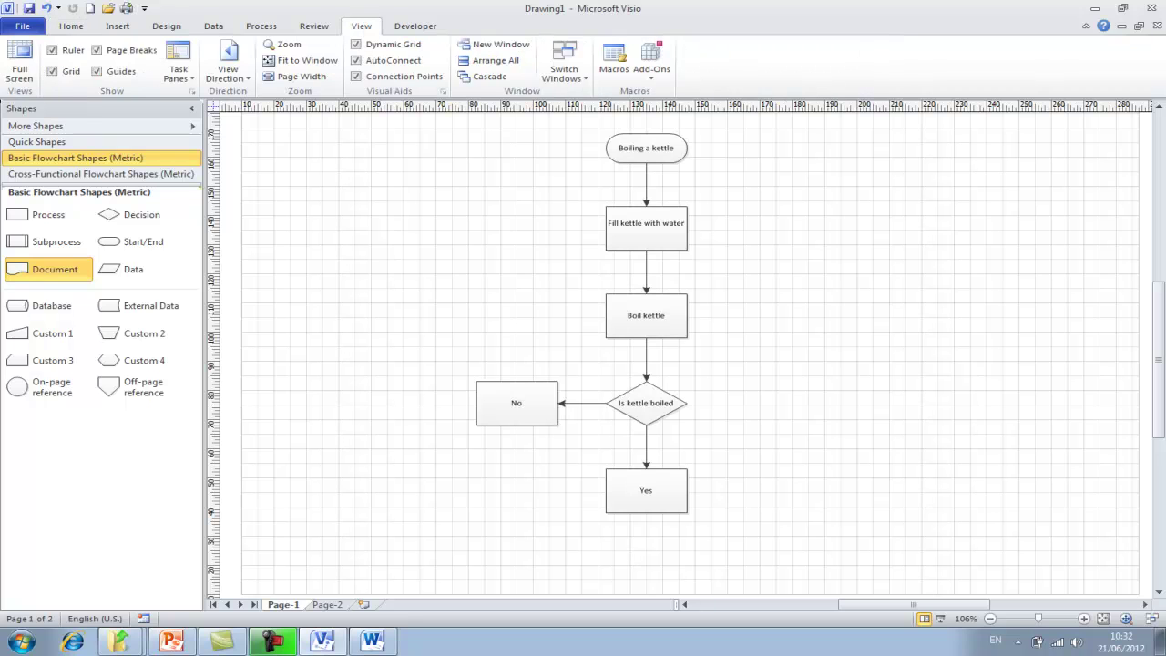
{"action": "left_click", "coordinate": [23, 77]}
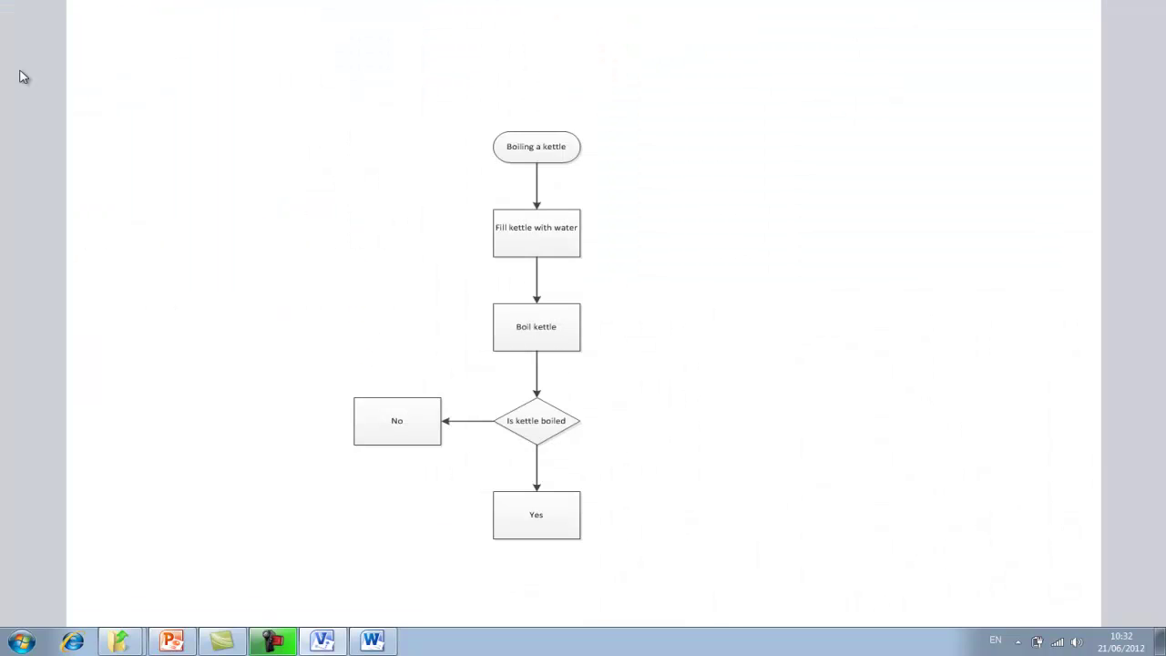
{"action": "left_click", "coordinate": [542, 152]}
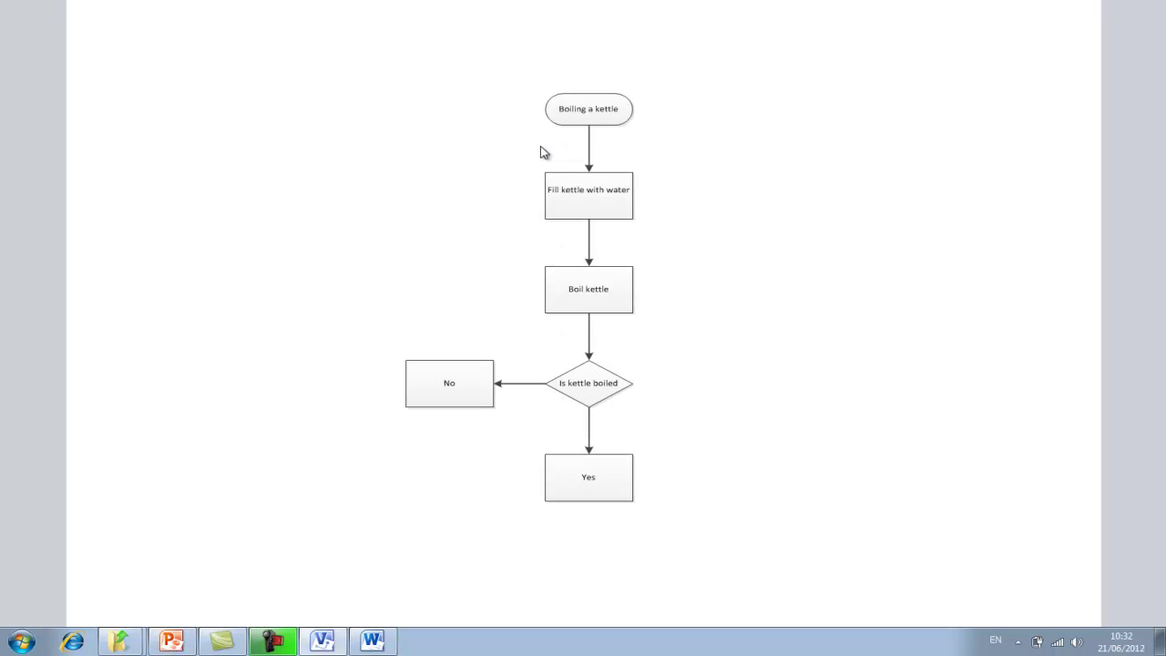